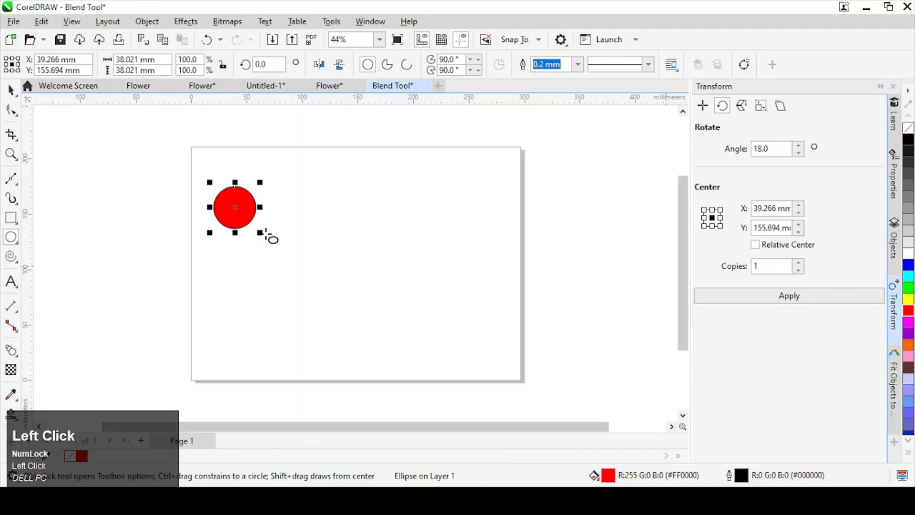
Draw a square about 40 mm wide to the right of the red circle and fill it green.
left_click(11, 220)
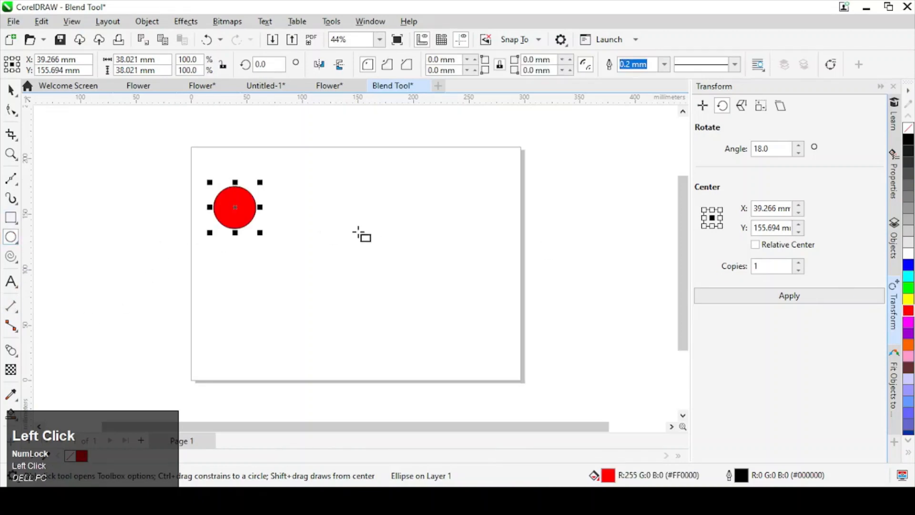
left_click_drag(340, 188, 387, 234)
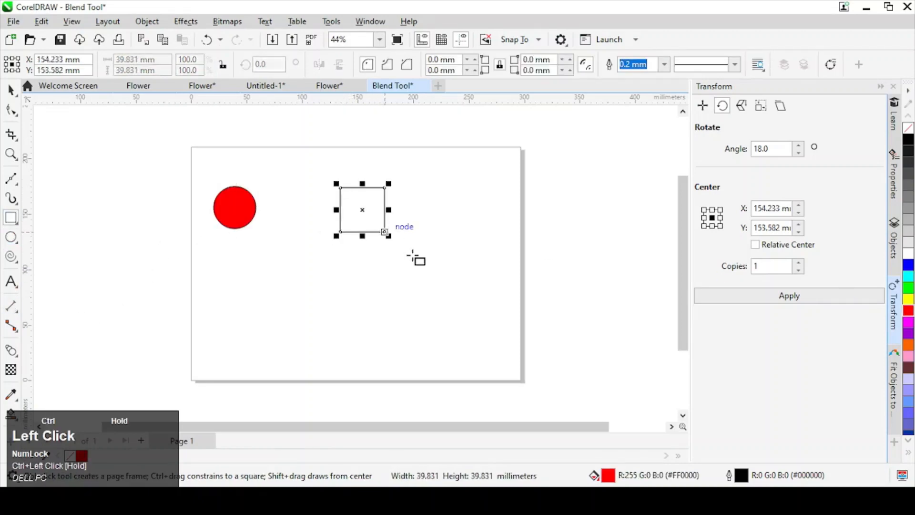
left_click(905, 291)
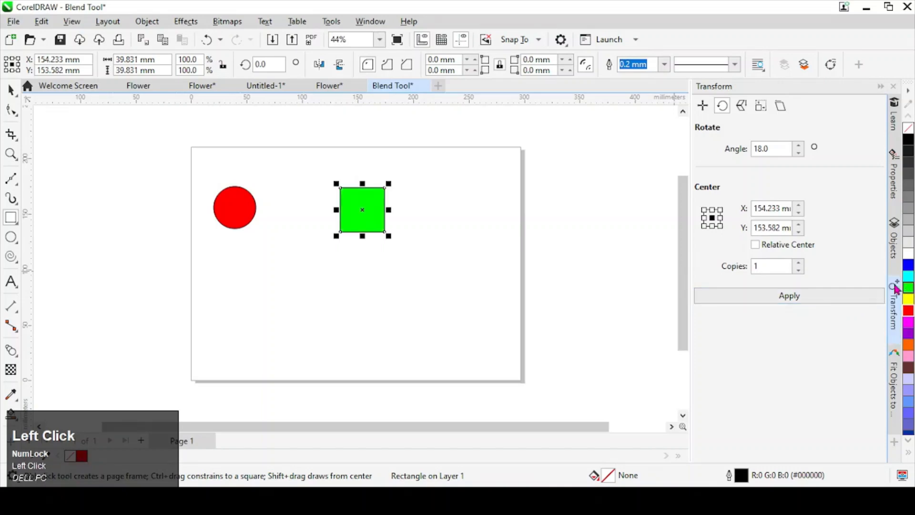
key("space")
Blend the red circle into the green square with the Blend tool, using 20 steps.
key("F4")
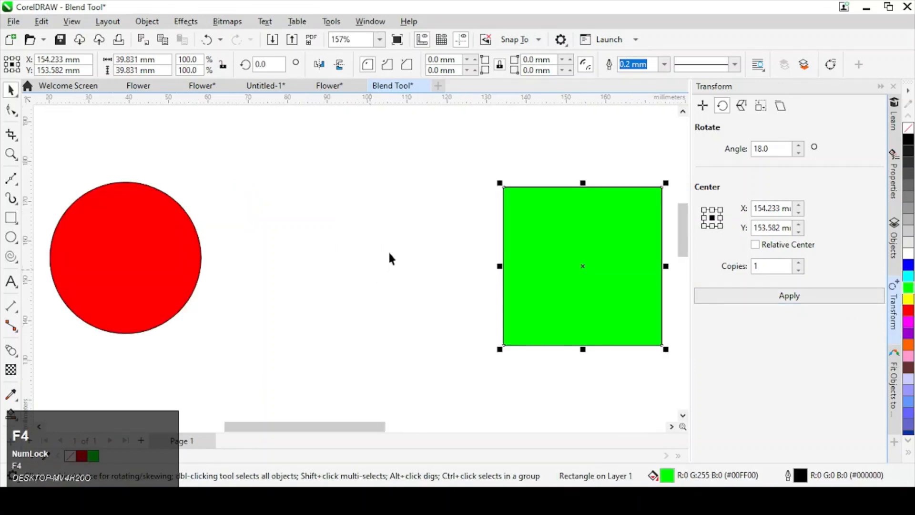
left_click(140, 243)
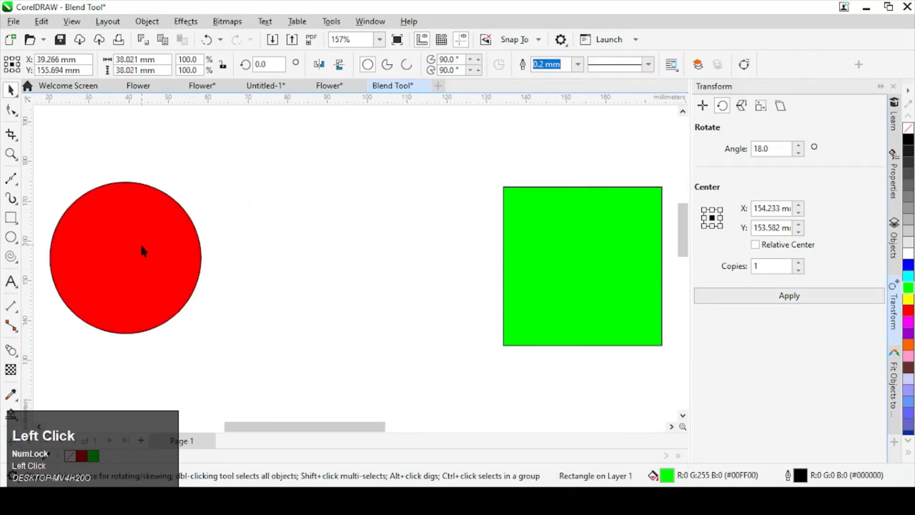
left_click(582, 247, "shift")
left_click_drag(12, 257, 67, 379)
left_click_drag(176, 261, 528, 266)
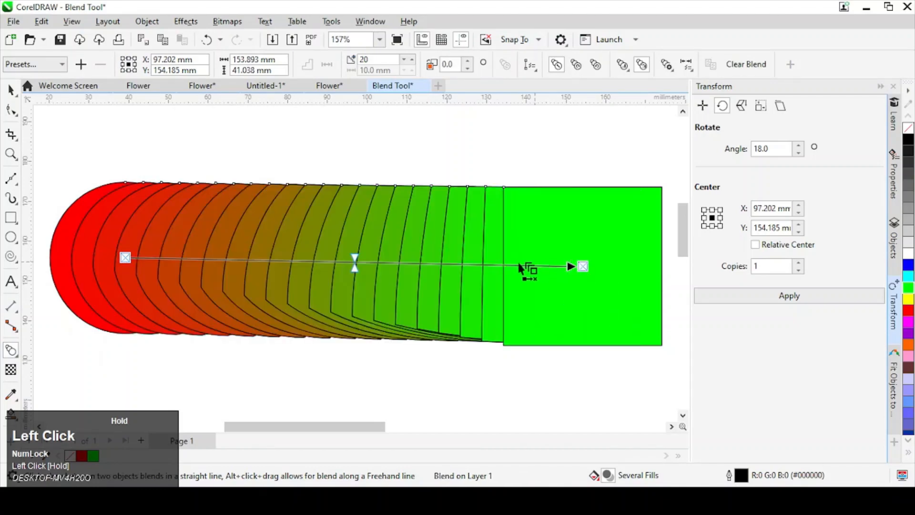
left_click(10, 90)
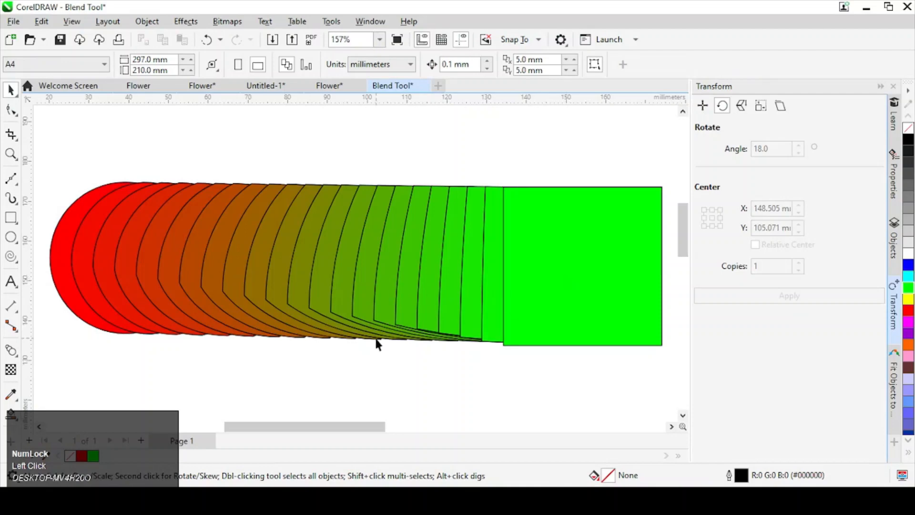
Try the circle-to-square blend with 5 steps, and restore it to 20 steps.
left_click(385, 259)
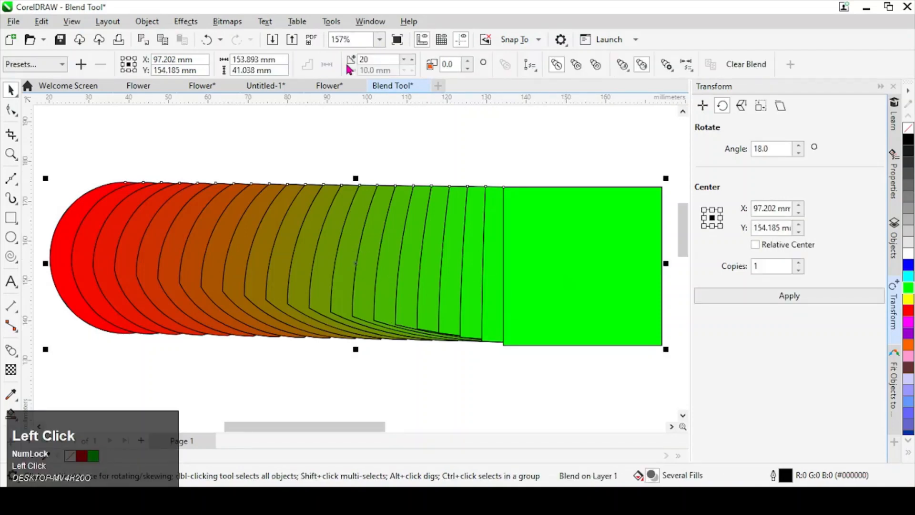
left_click(385, 58)
type("5")
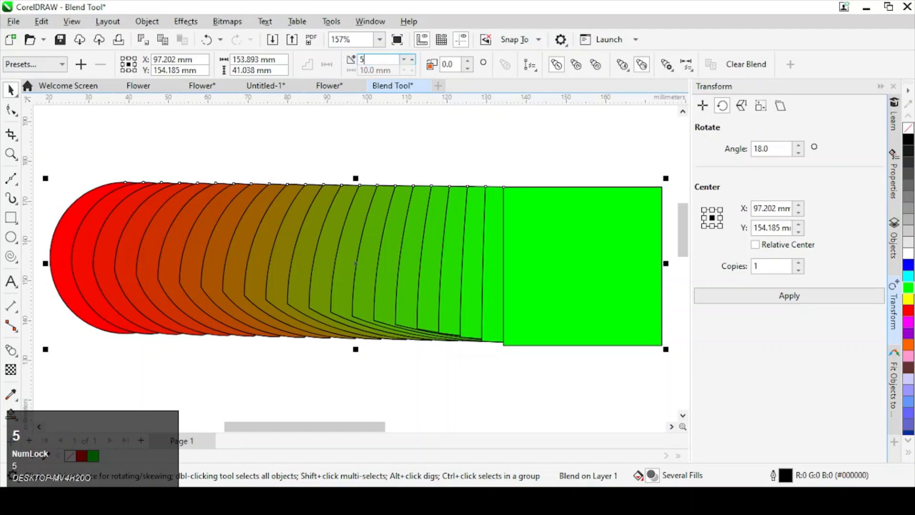
key("Return")
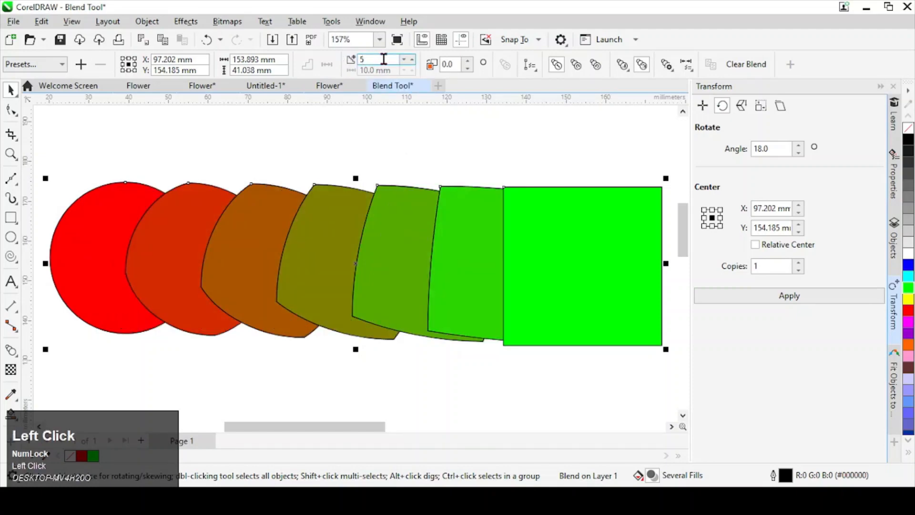
type("20")
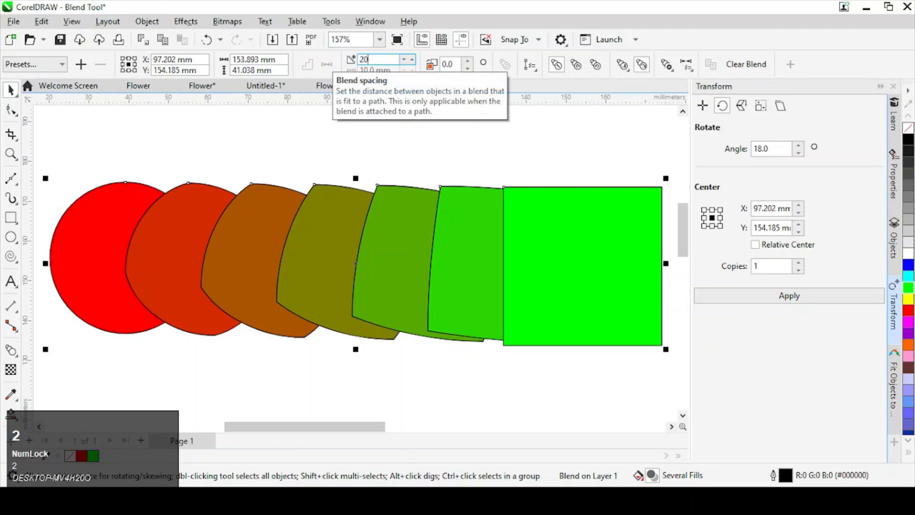
key("Return")
Try the clockwise and counterclockwise colour progressions on the blend, and return it to the direct blend.
left_click(318, 244)
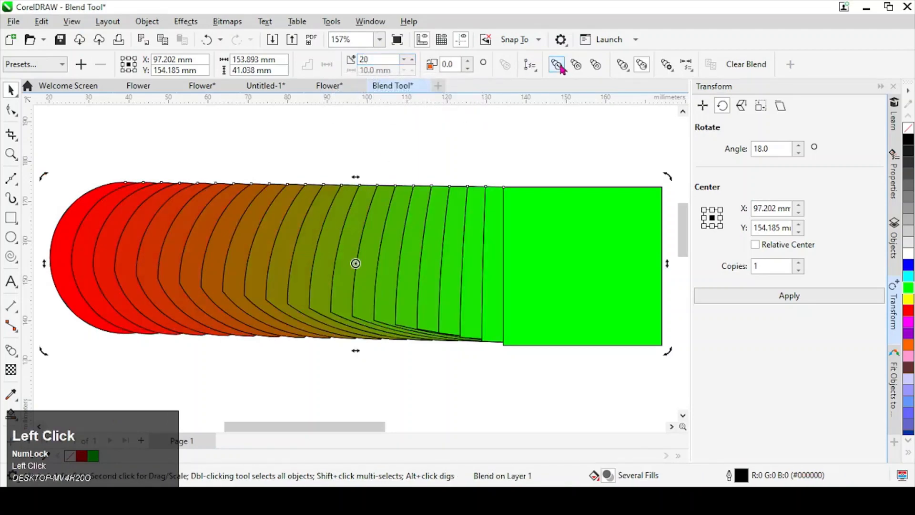
left_click(576, 67)
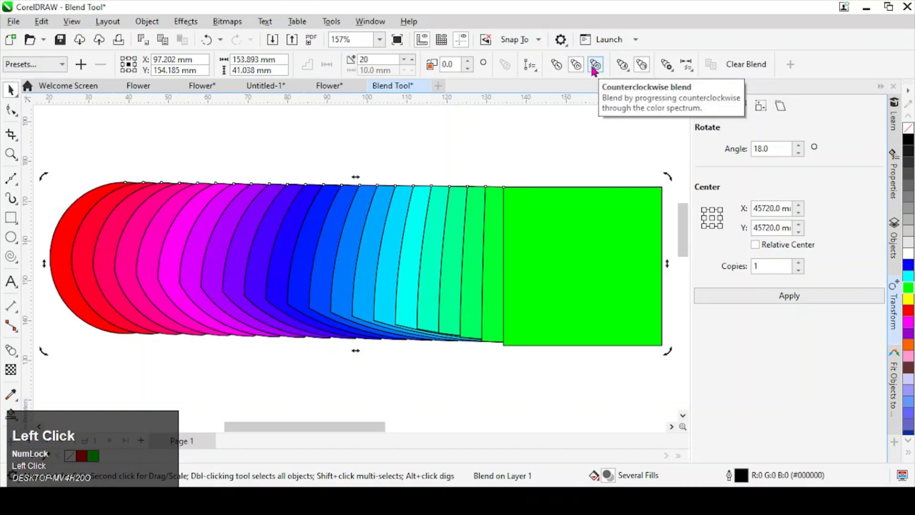
left_click(595, 65)
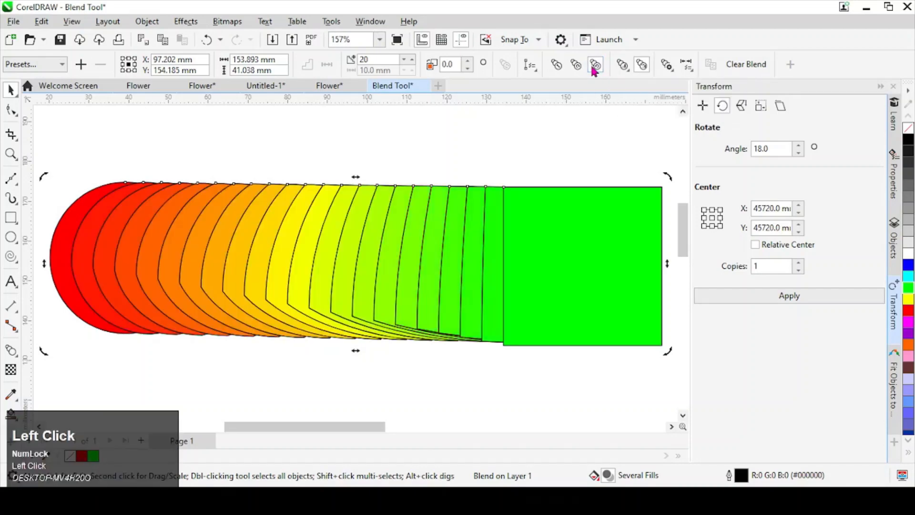
left_click(557, 65)
left_click(422, 151)
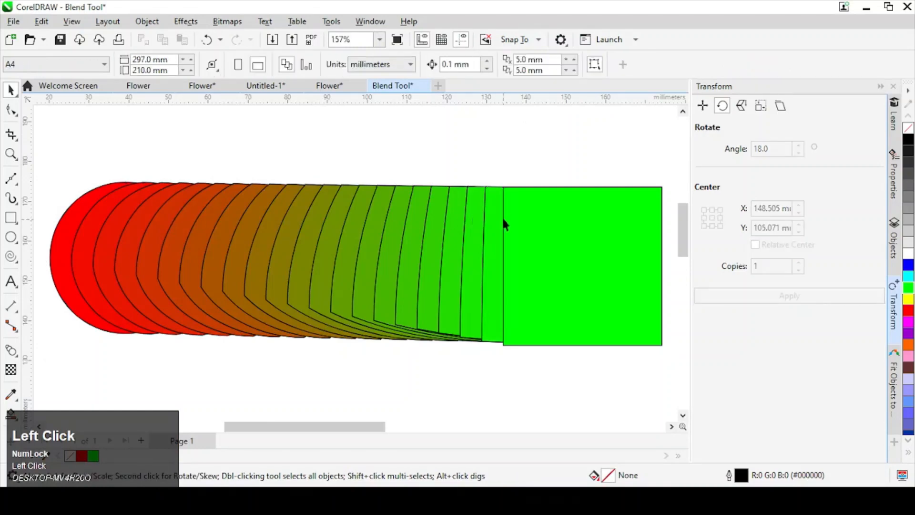
Shrink the green square at the end of the blend about its centre.
left_click(355, 246)
left_click(467, 161)
left_click(504, 191)
left_click_drag(495, 181, 548, 233)
left_click(426, 164)
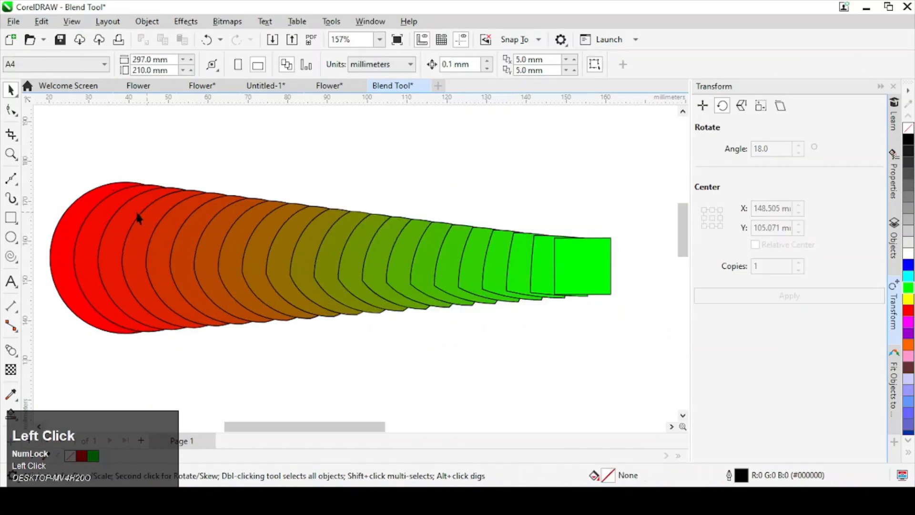
Stretch the red circle at the start of the blend vertically about its centre to about 55 mm high.
left_click(76, 223)
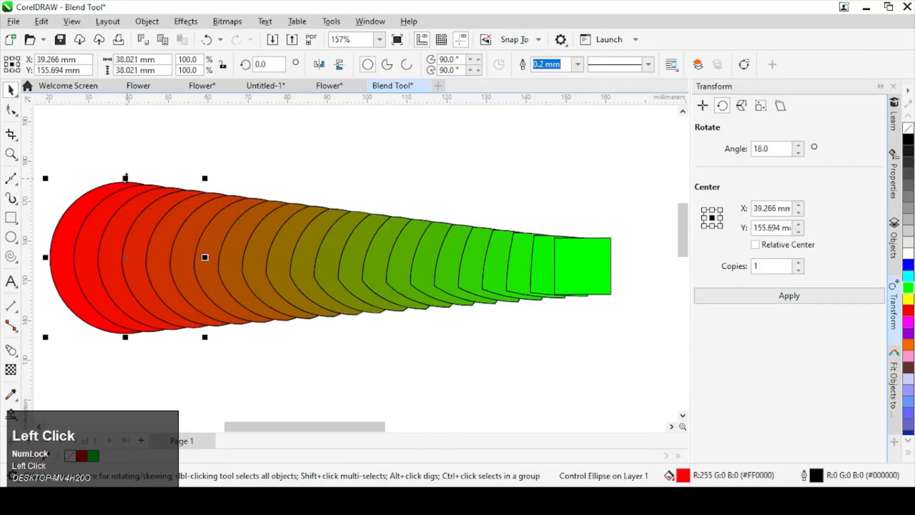
left_click_drag(125, 177, 138, 147)
left_click(390, 145)
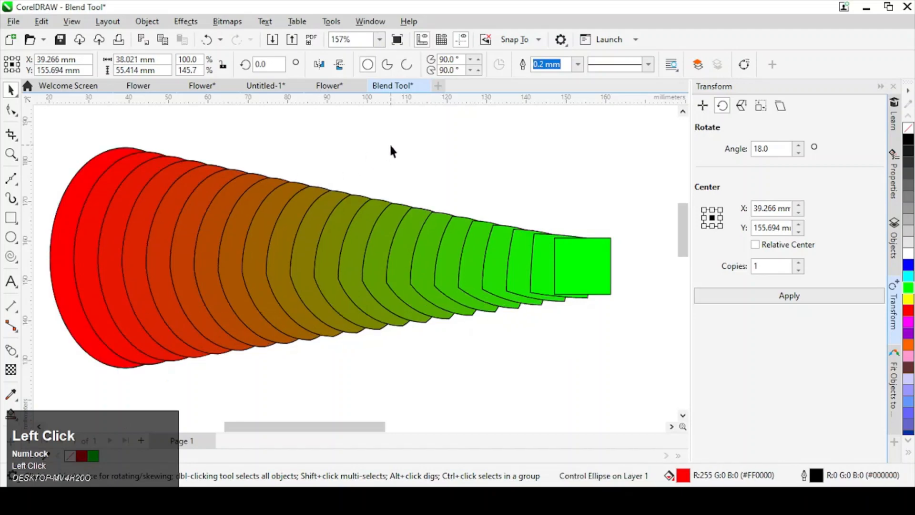
Delete the whole red-to-green blend from the page.
left_click(400, 250)
left_click_drag(472, 369, 475, 459)
left_click(322, 211)
key("F3")
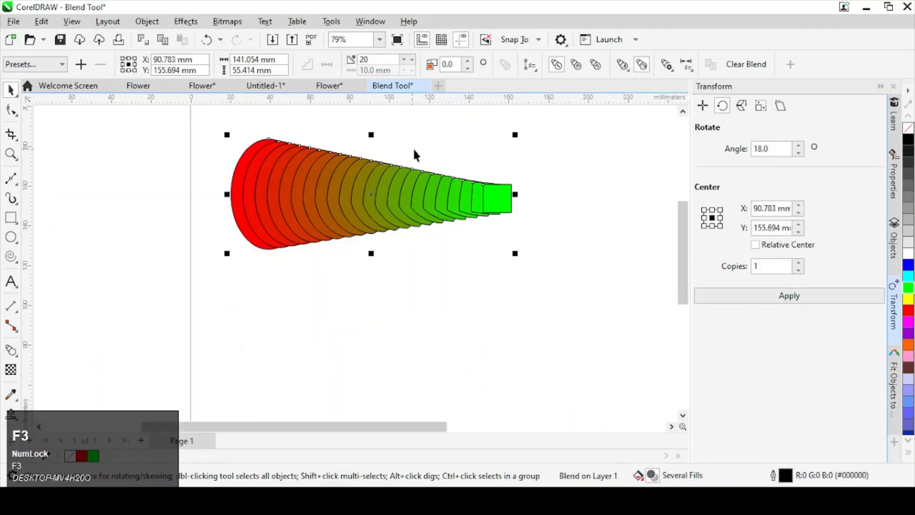
left_click(439, 143)
left_click_drag(491, 163, 432, 172)
left_click(352, 213)
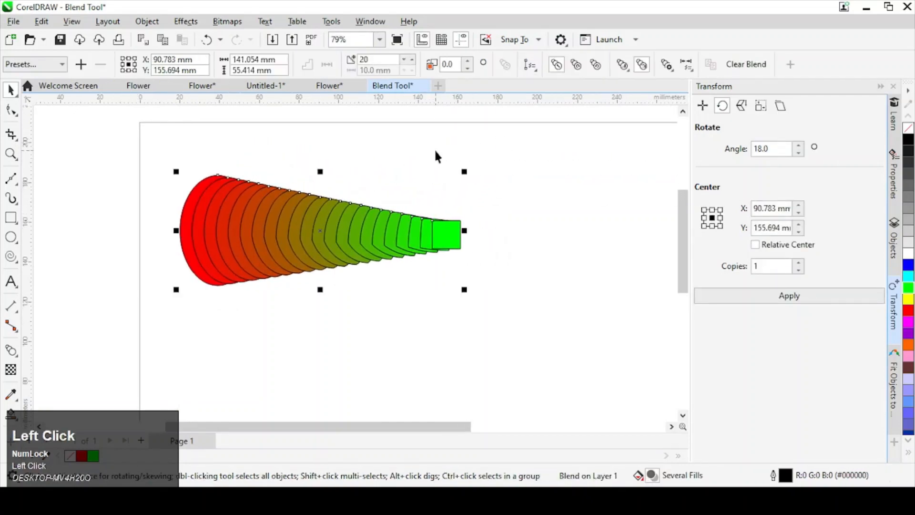
key("Delete")
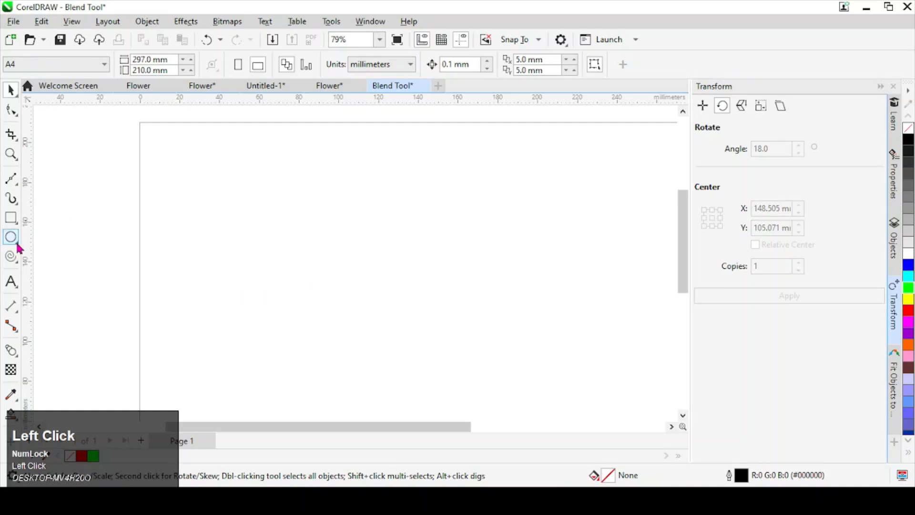
Draw a five-pointed star about 21 mm wide and fill it red.
left_click(11, 237)
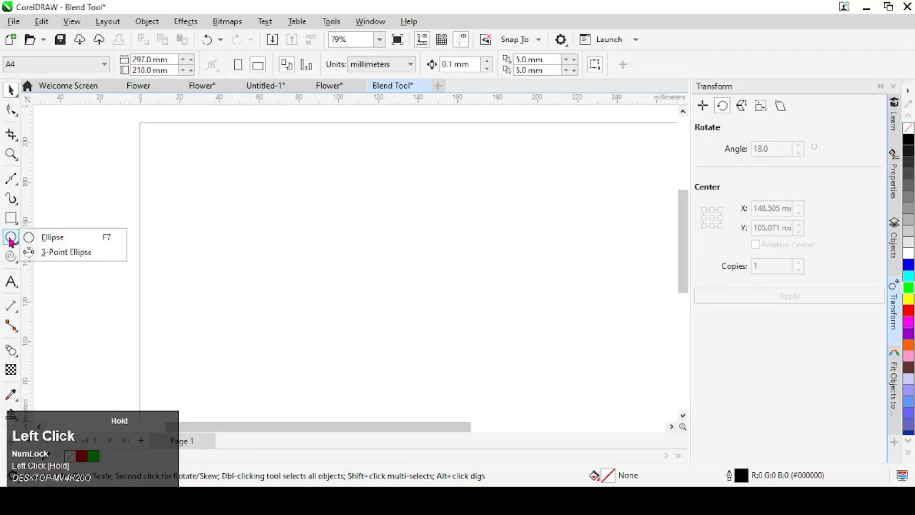
left_click(10, 256)
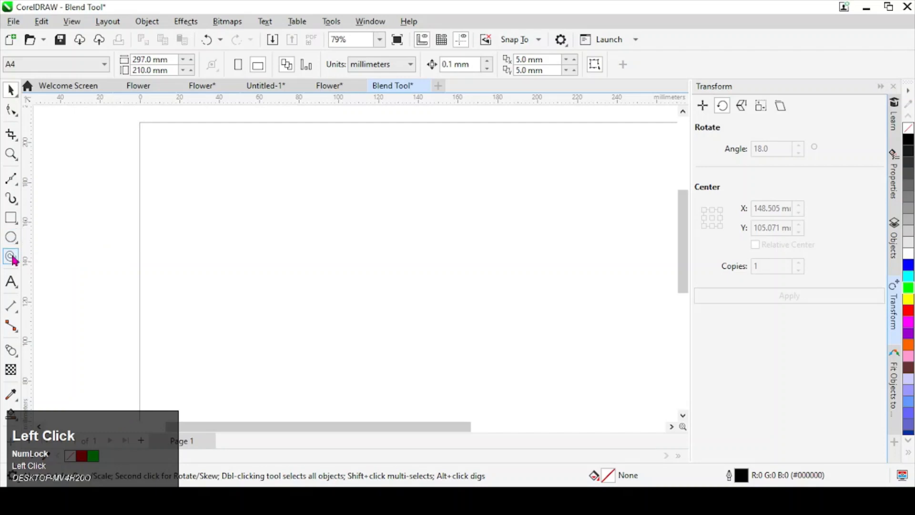
left_click(58, 276)
left_click_drag(268, 183, 318, 232)
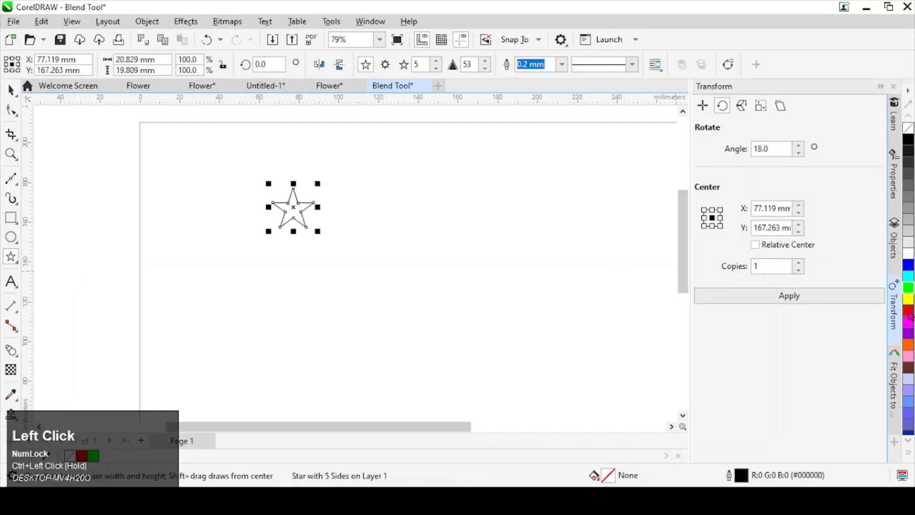
left_click(908, 311)
key("space")
Move the red star towards the page's upper left and place a yellow copy level with it, about 152 mm to the right.
left_click_drag(299, 220, 545, 212)
left_click(255, 197)
left_click(254, 196)
right_click(544, 212, "ctrl")
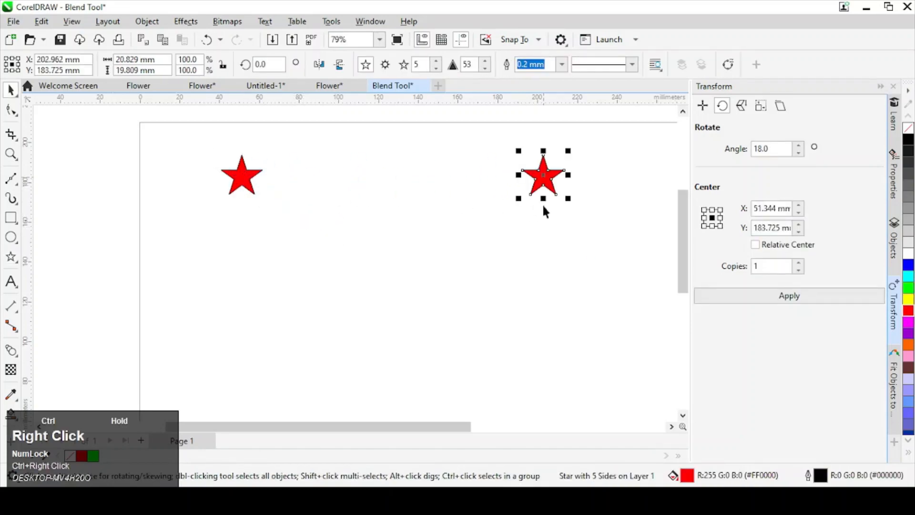
left_click(908, 299)
Blend the red star into the yellow star with the Blend tool, using 20 steps.
left_click(237, 187, "shift")
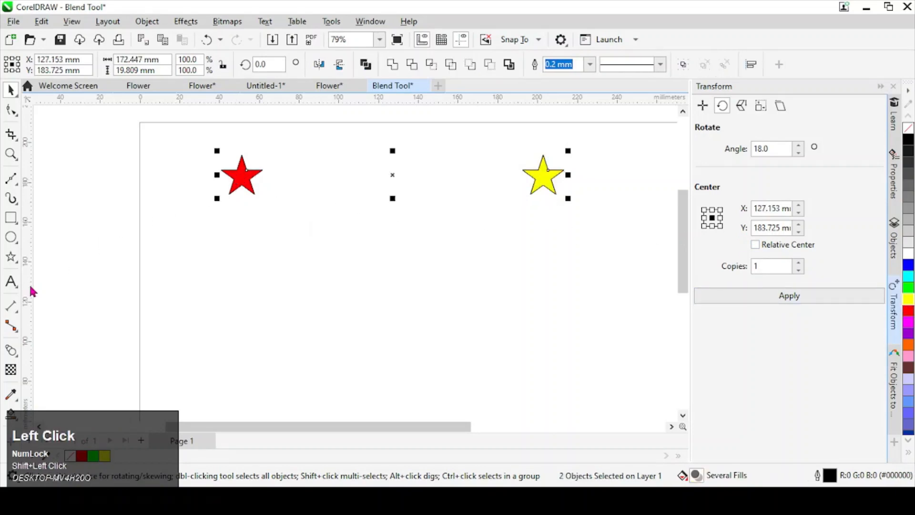
left_click(11, 351)
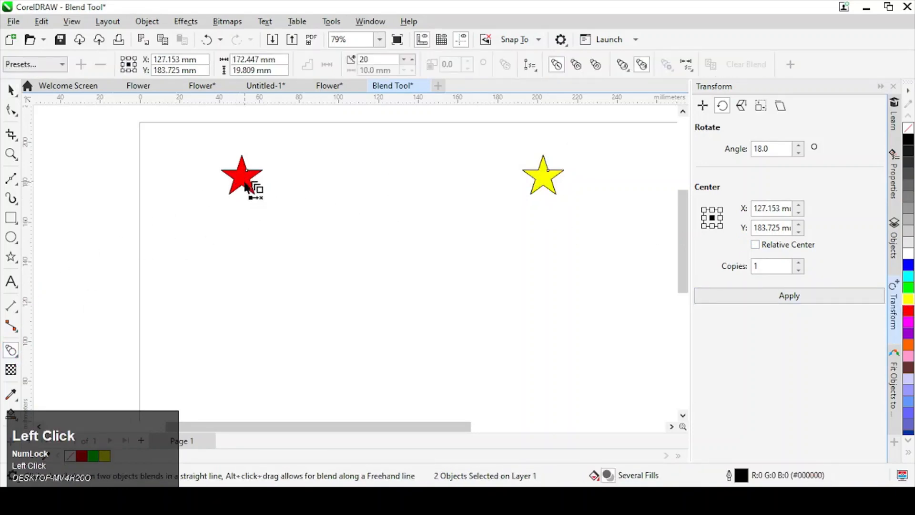
left_click_drag(250, 187, 544, 186)
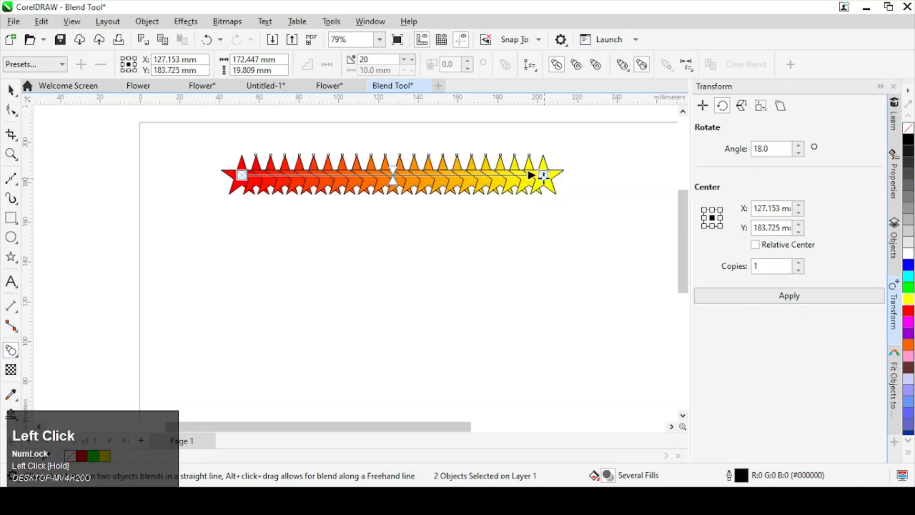
key("space")
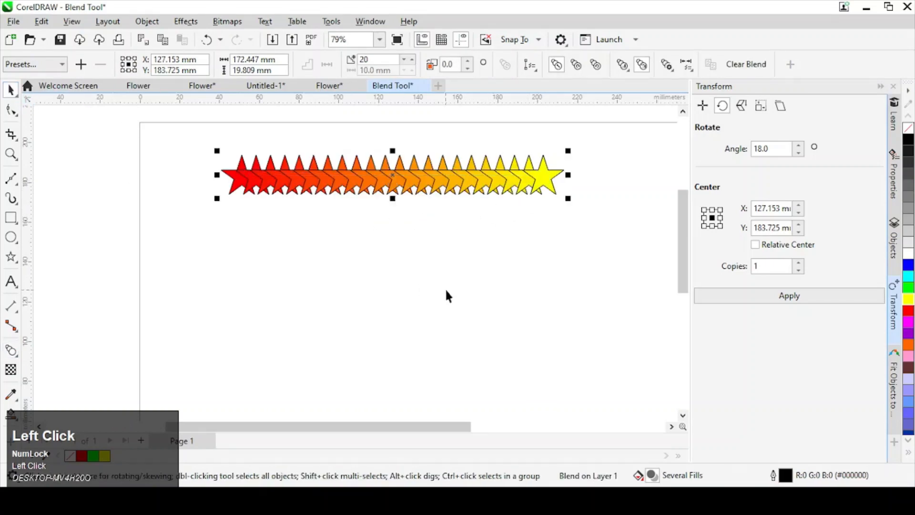
left_click(444, 288)
Draw an unfilled circle about 73 mm in diameter below the row of blended stars.
left_click(10, 237)
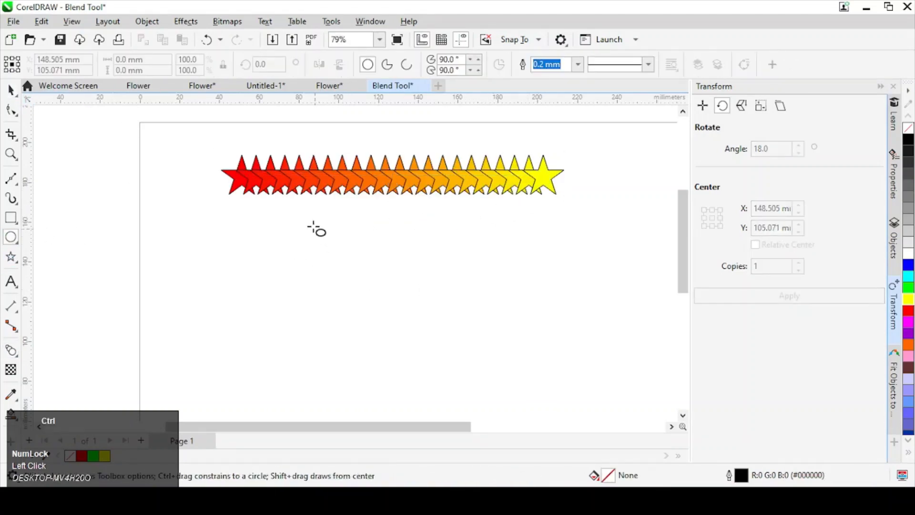
left_click_drag(310, 221, 463, 349)
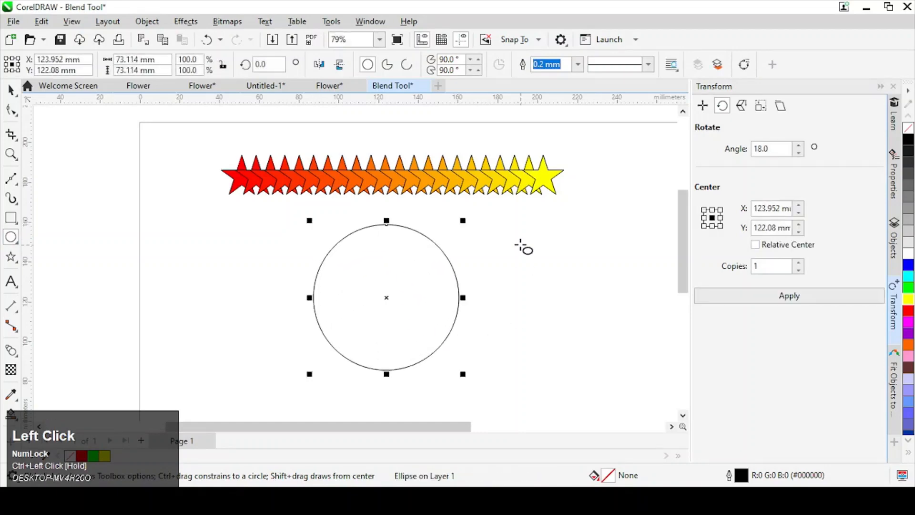
key("space")
left_click(519, 270)
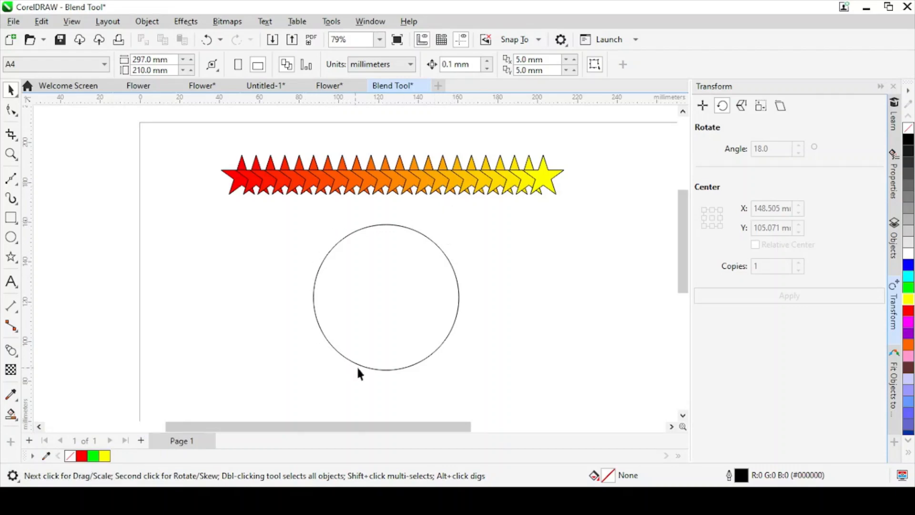
Assign the circle as the new path of the star blend so the stars follow its outline.
left_click(448, 194)
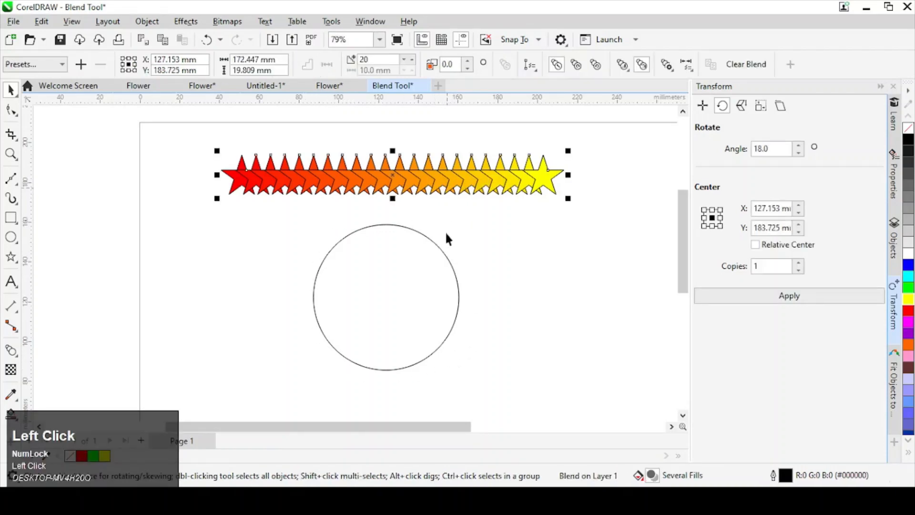
left_click(445, 255, "shift")
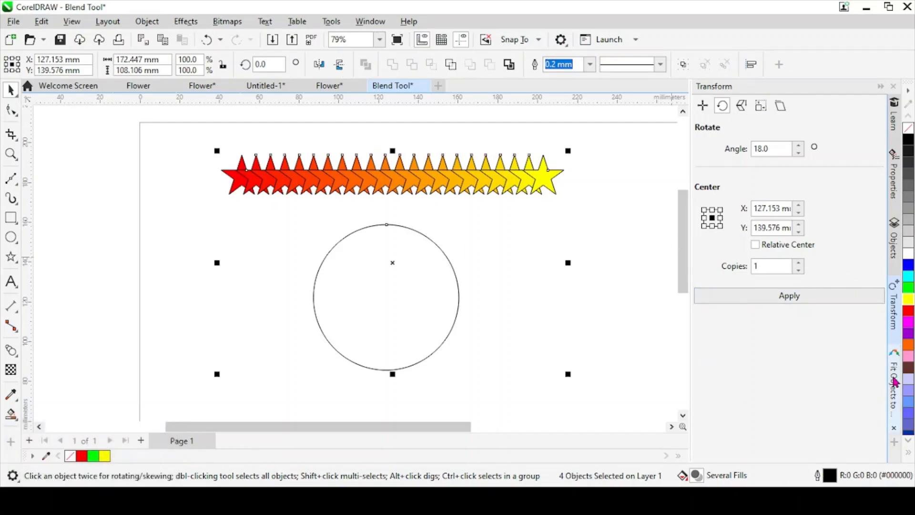
left_click(496, 190)
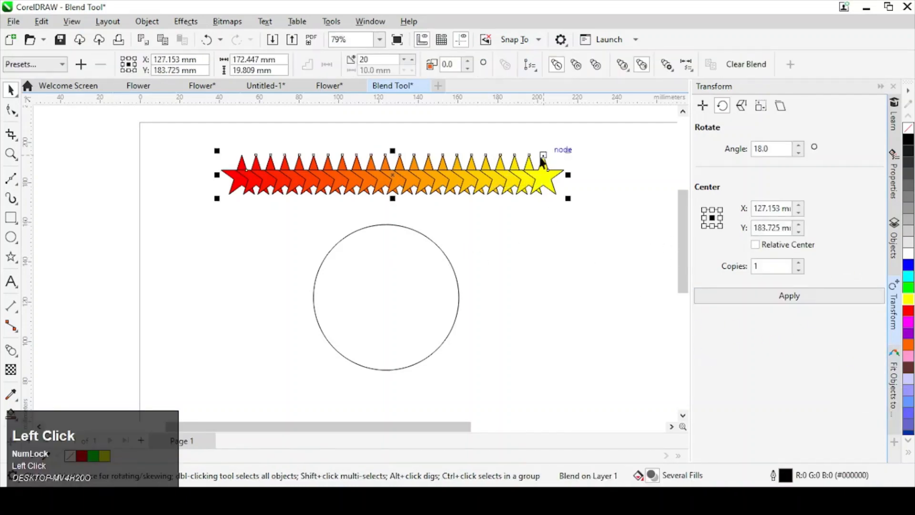
left_click(536, 70)
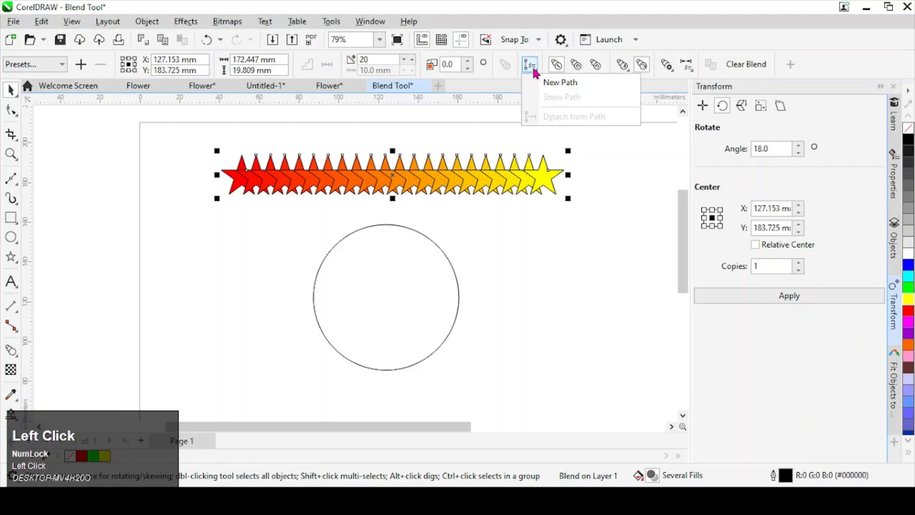
left_click(561, 83)
left_click(447, 253)
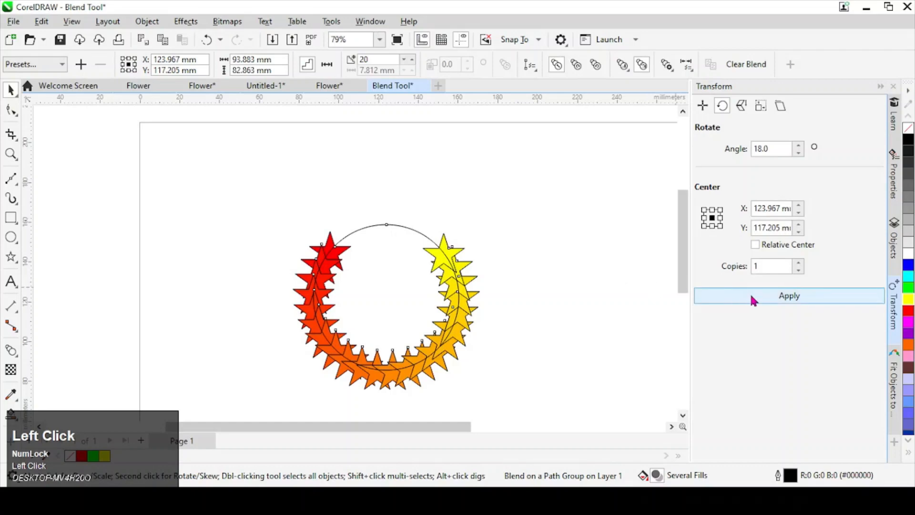
left_click(507, 233)
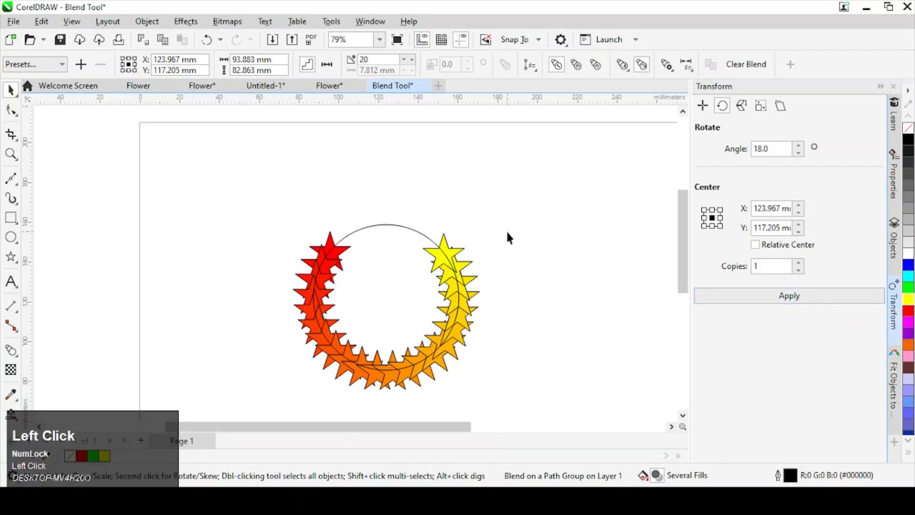
left_click(329, 235)
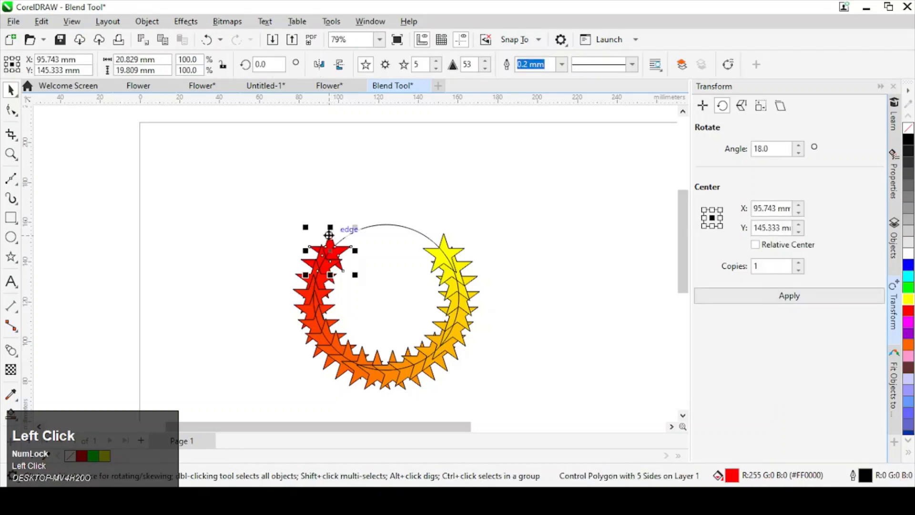
left_click_drag(328, 235, 396, 211)
key("ctrl+z")
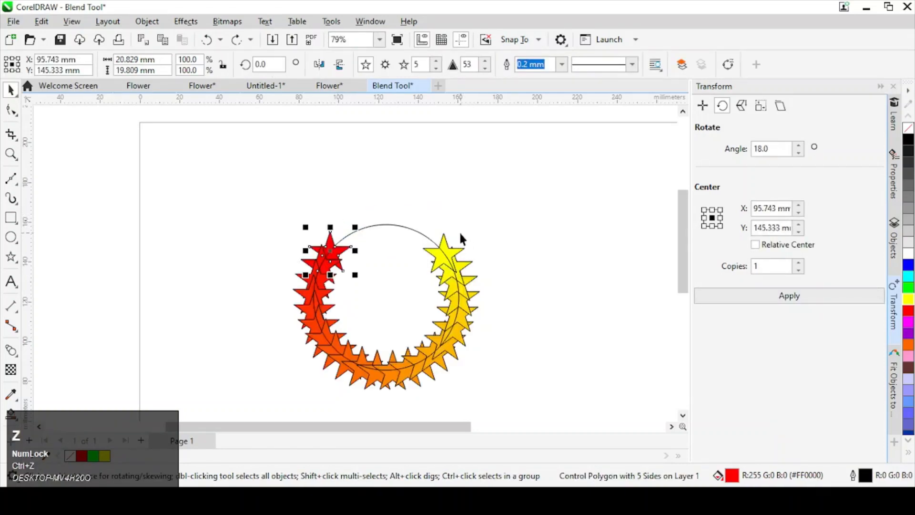
Move the yellow end star along the circle to just right of its top and shrink it to about 14 mm wide.
left_click(459, 231)
left_click(446, 244)
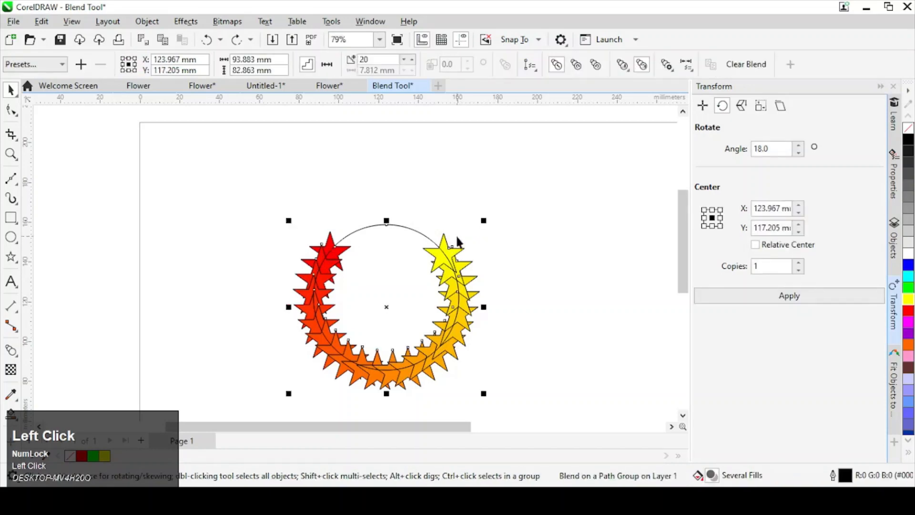
left_click(444, 237)
left_click_drag(443, 237, 402, 212)
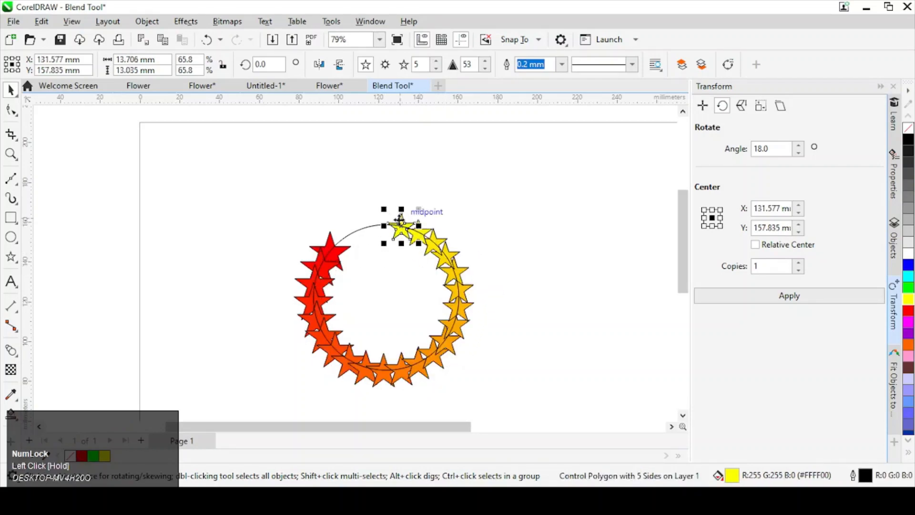
Move the red end star along the circle to just left of its top, beside the yellow star.
left_click(345, 250)
left_click(346, 249, "ctrl")
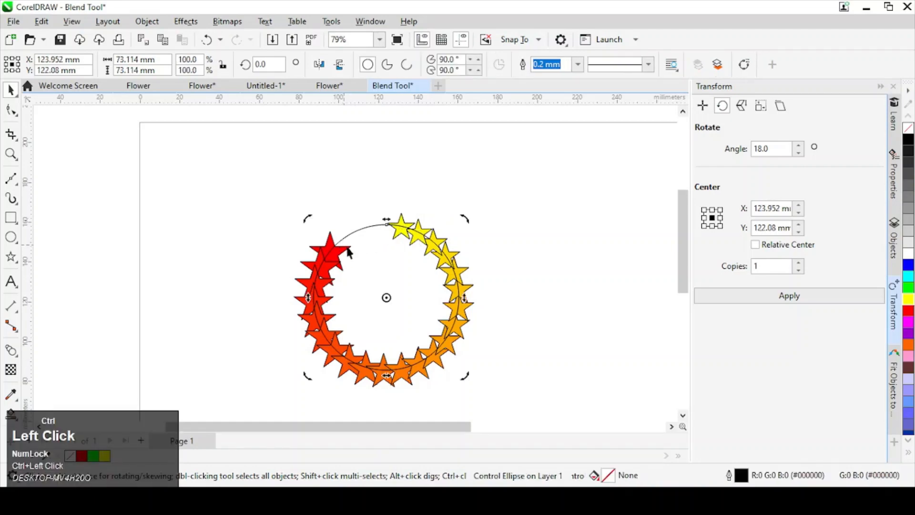
left_click(303, 205)
left_click_drag(372, 293, 372, 291)
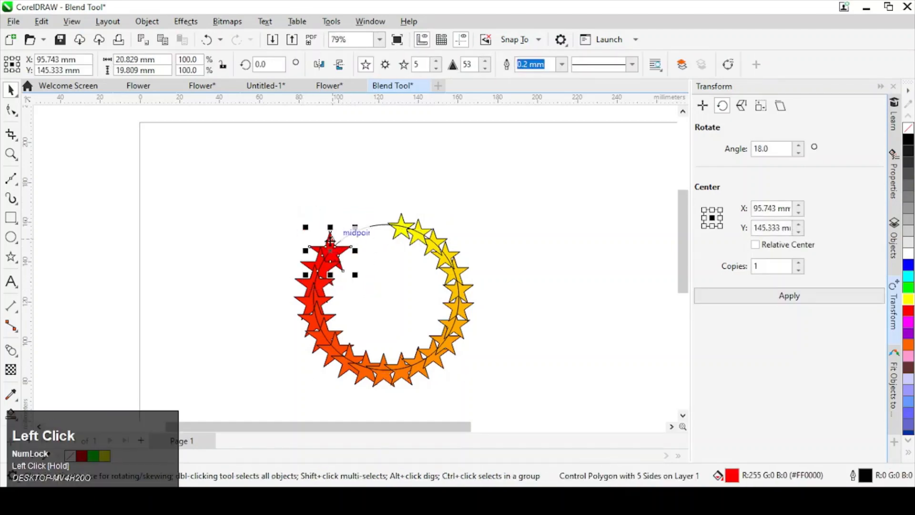
left_click_drag(330, 249, 367, 227)
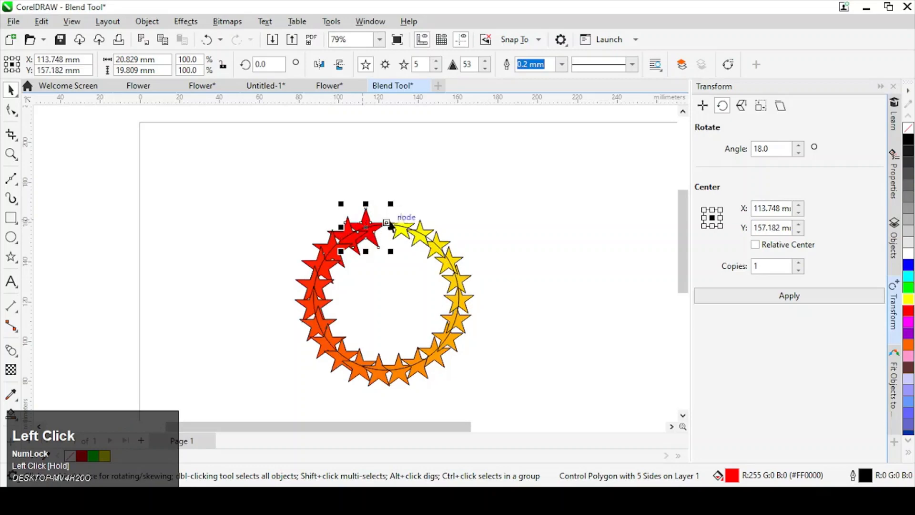
left_click(445, 211)
left_click(424, 242)
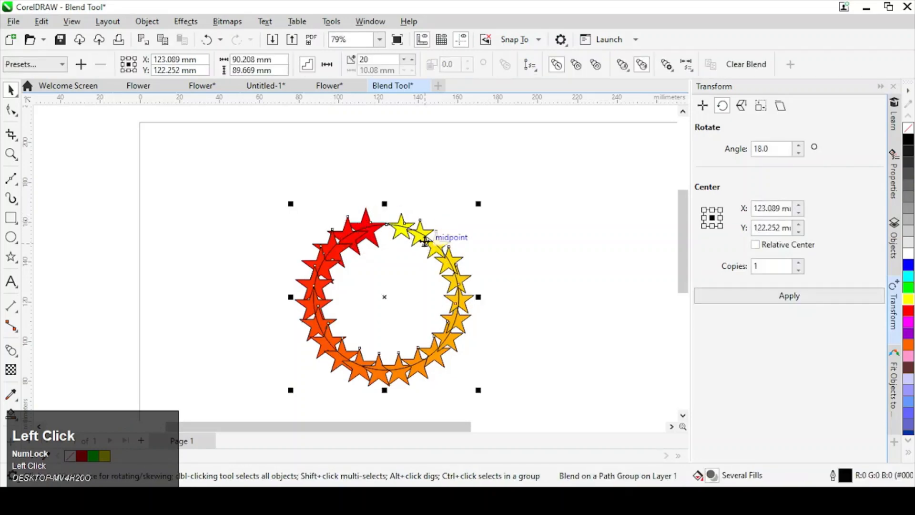
left_click(409, 220)
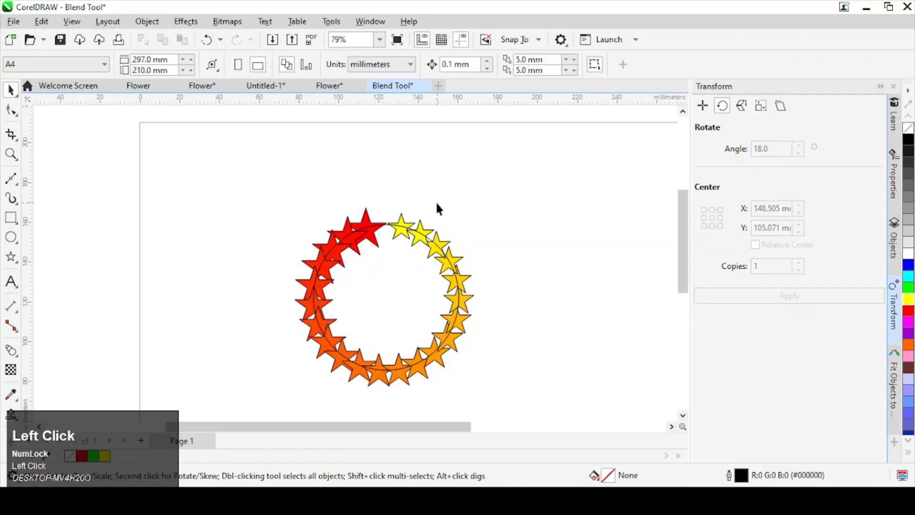
Move the whole ring of blended stars about 46 mm to the left and 15 mm up.
key("space")
key("space")
left_click(456, 340)
left_click_drag(467, 315, 378, 293)
left_click(149, 206)
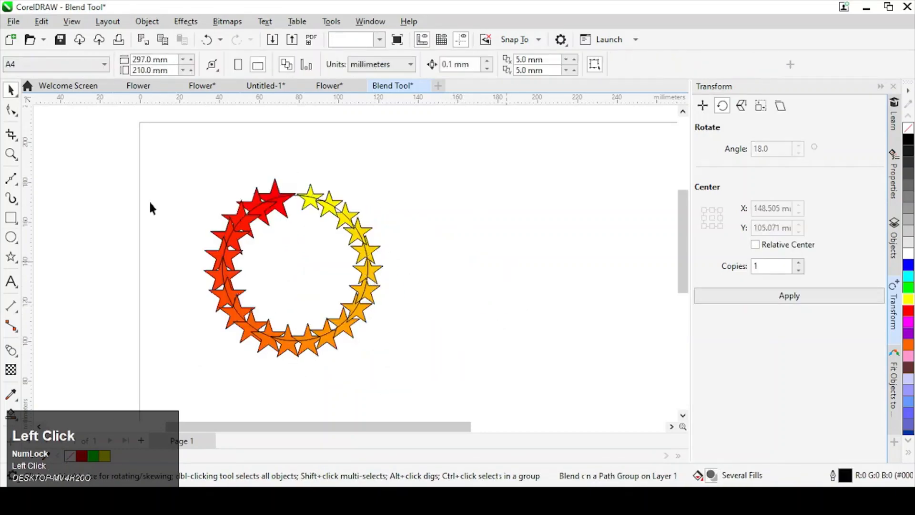
Draw an open S-shaped Bézier curve about 110 mm wide to the right of the star ring.
left_click(14, 221)
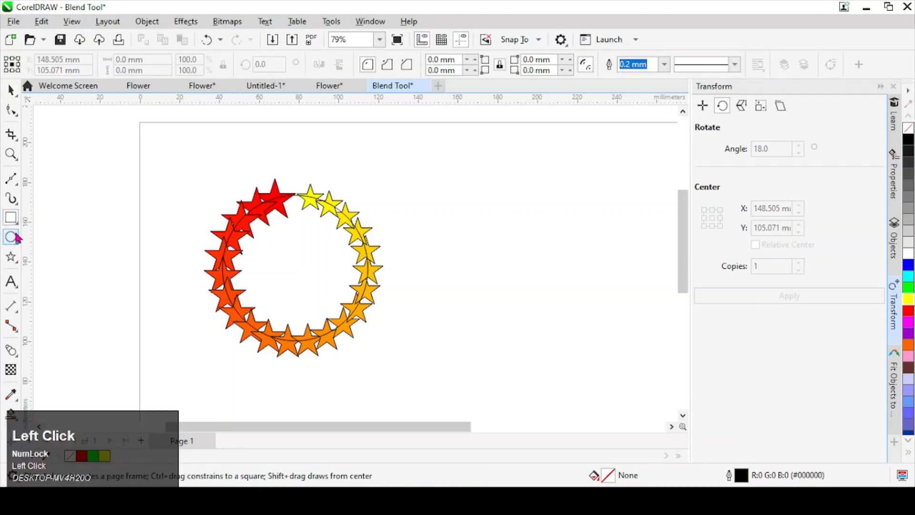
left_click(14, 236)
left_click(11, 256)
left_click(11, 217)
left_click(10, 180)
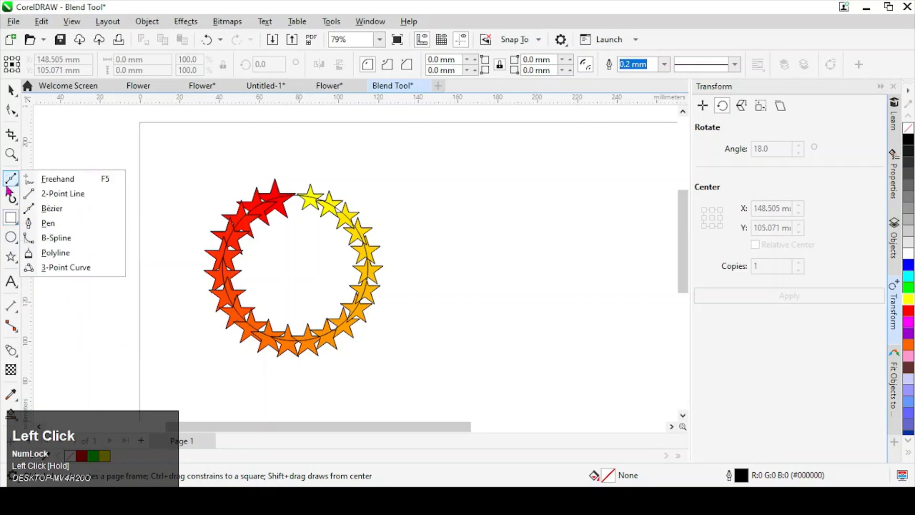
left_click(14, 180)
left_click(12, 179)
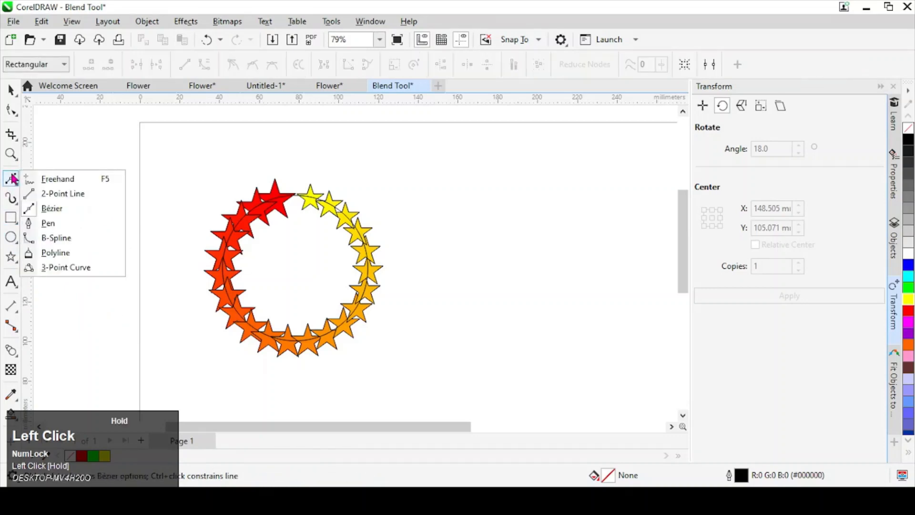
left_click(53, 209)
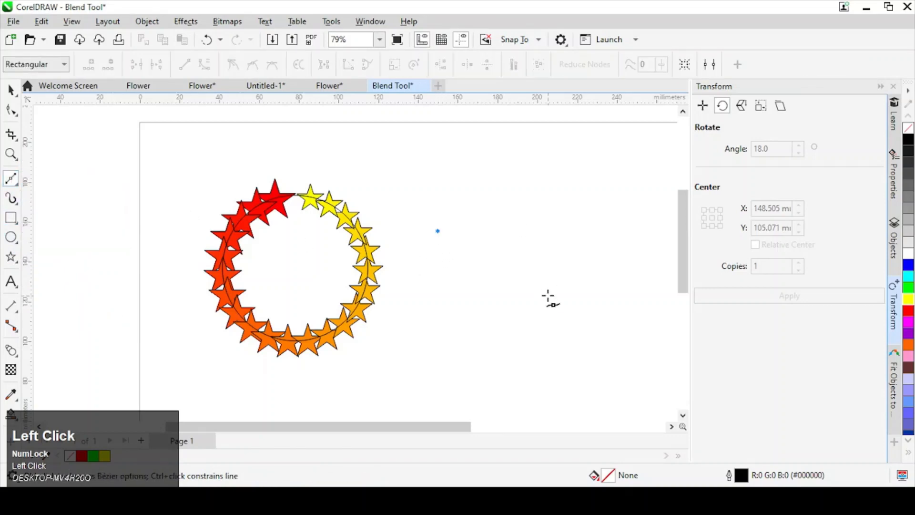
left_click_drag(521, 331, 612, 307)
left_click_drag(660, 398, 657, 414)
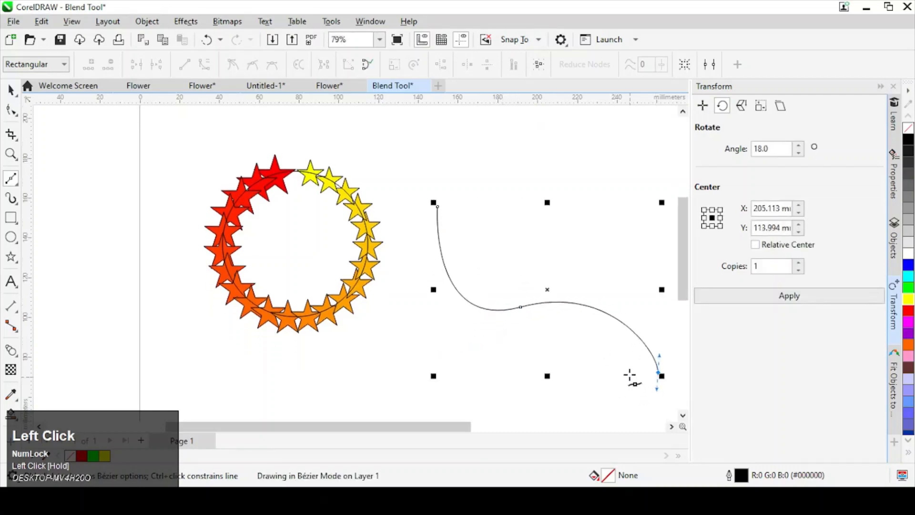
key("space")
Assign the S-shaped curve as the new path of the star blend in place of the circle.
left_click(361, 292)
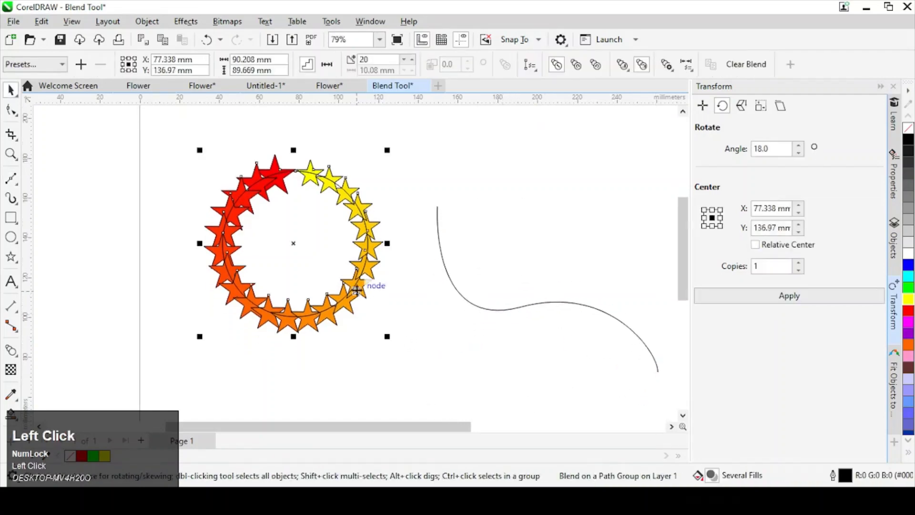
left_click(530, 64)
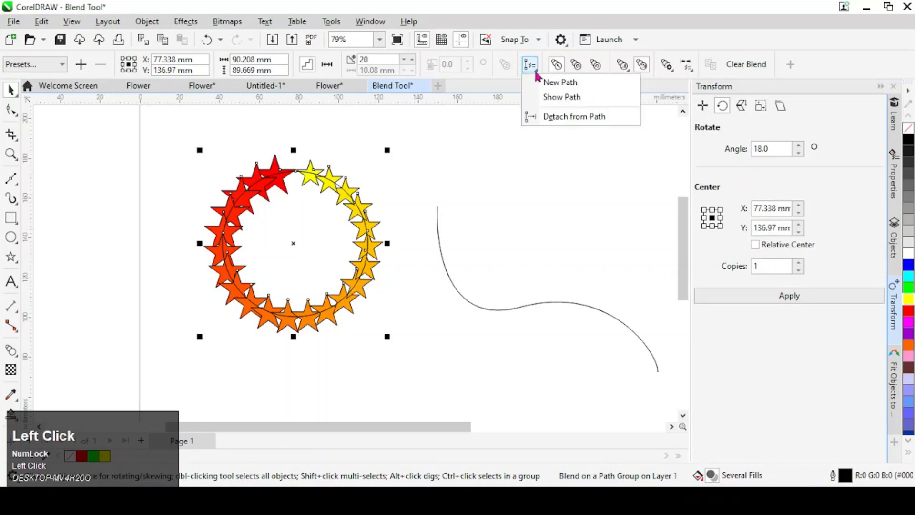
left_click(560, 83)
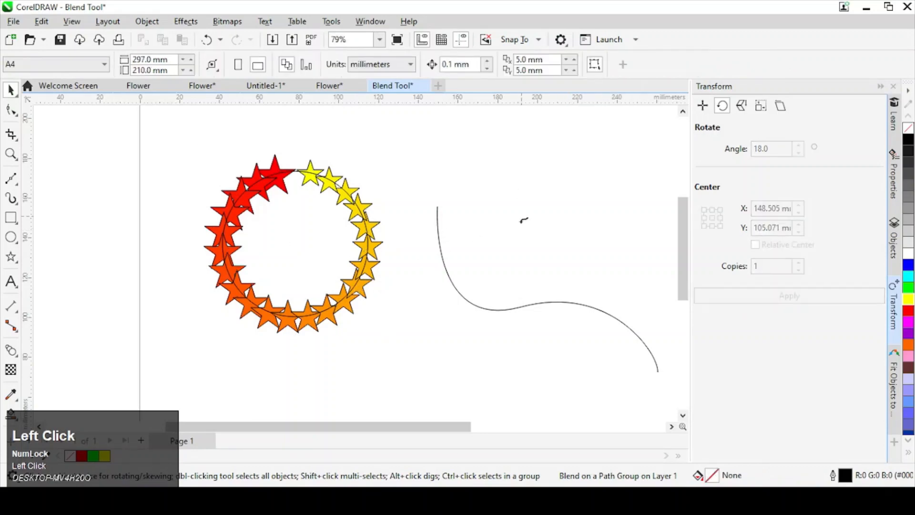
left_click(539, 303)
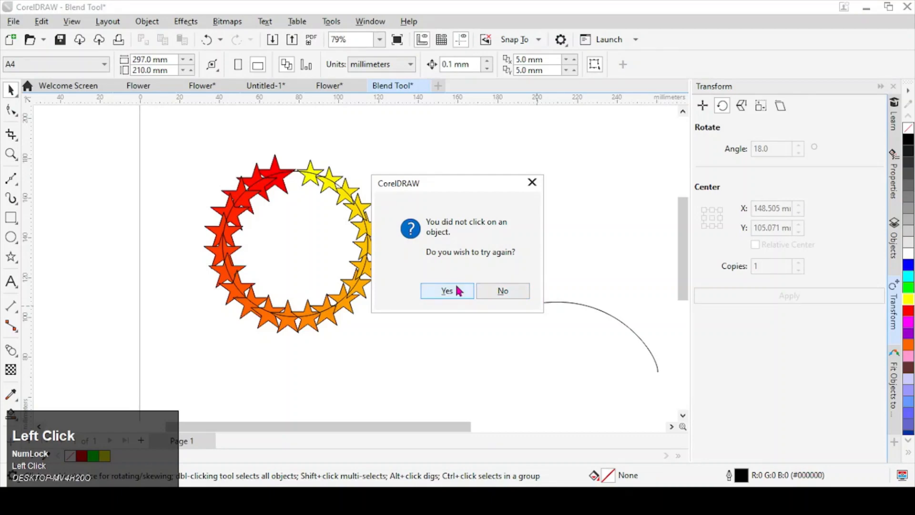
left_click(458, 291)
left_click(522, 303)
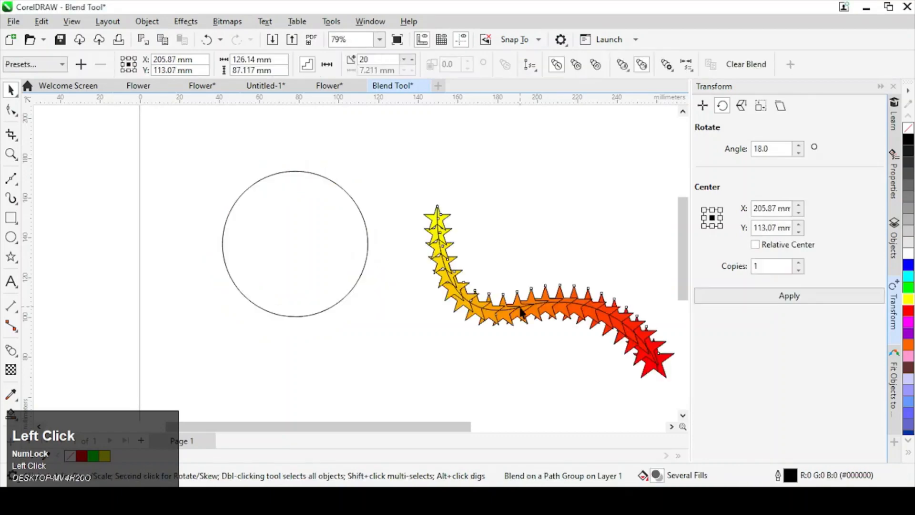
Zoom in on the star blend along the curve and examine it in full-screen preview.
left_click(564, 325)
left_click(548, 317)
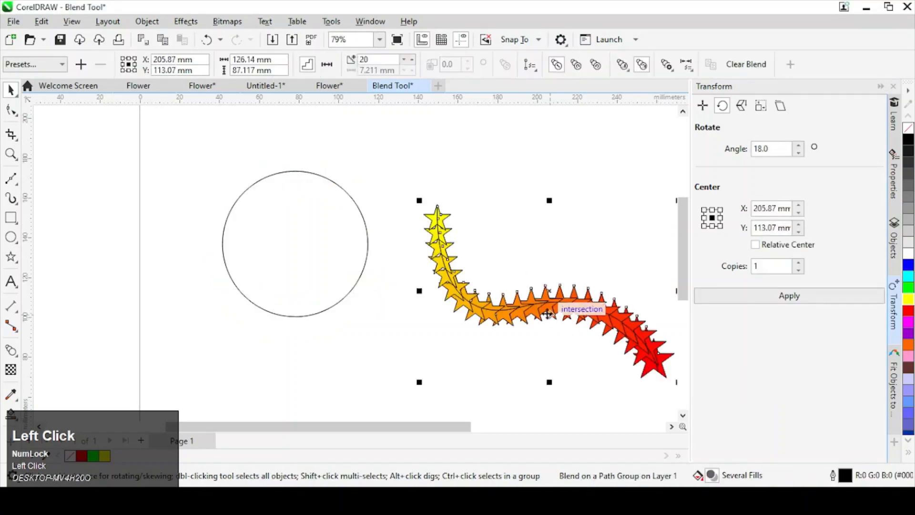
key("shift+F2")
left_click(523, 223)
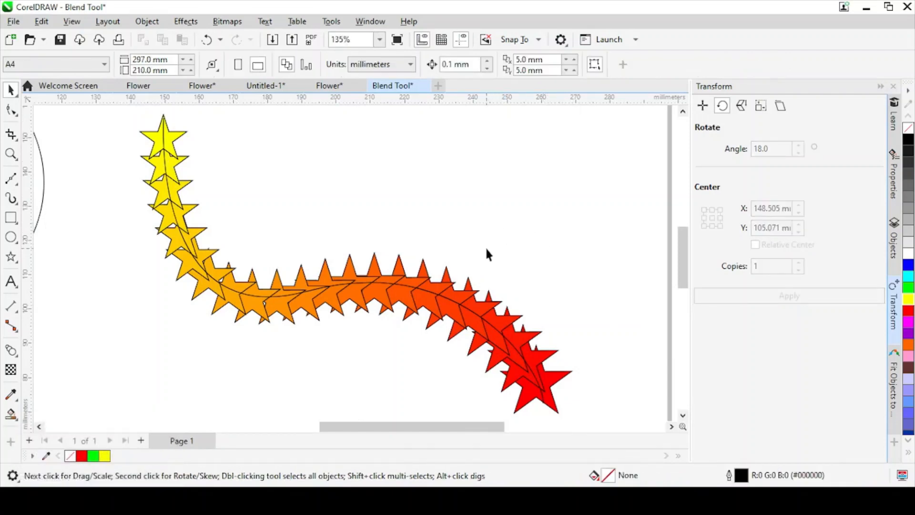
key("F9")
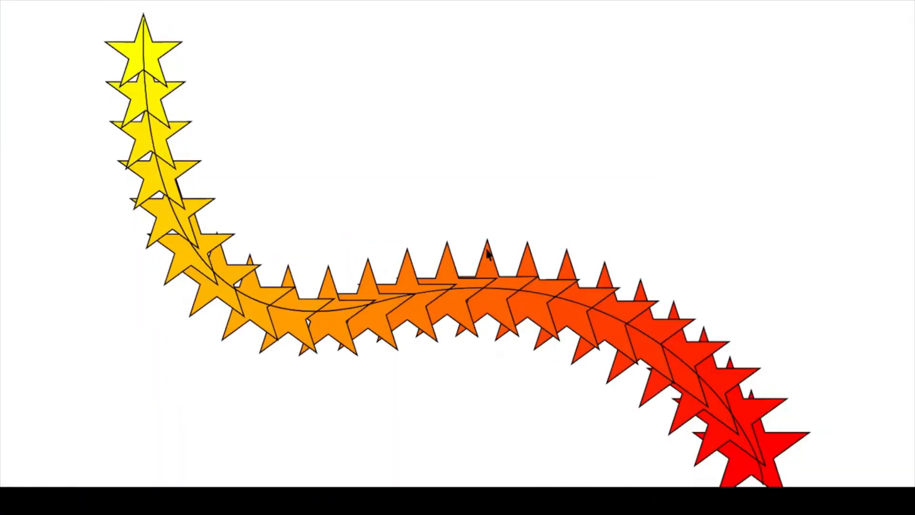
left_click(534, 244)
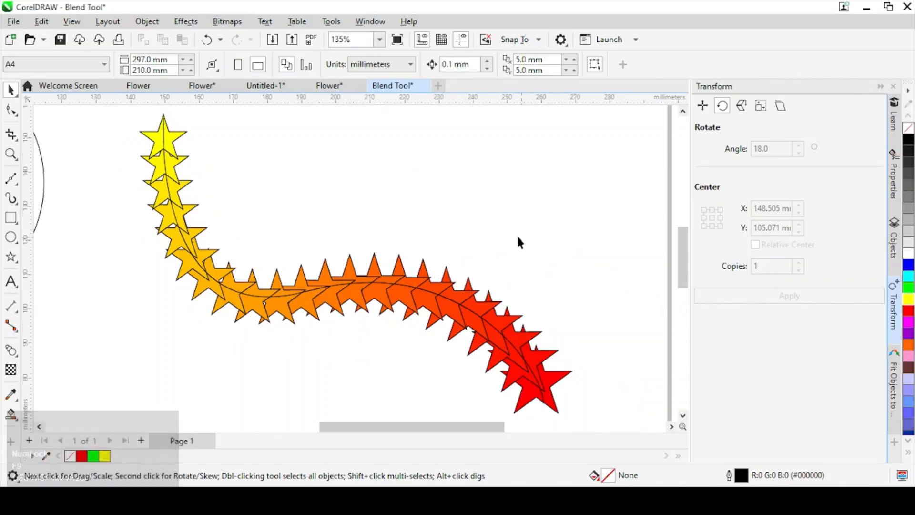
Bring the red end star of the curved blend to the front of the layer.
left_click(552, 383)
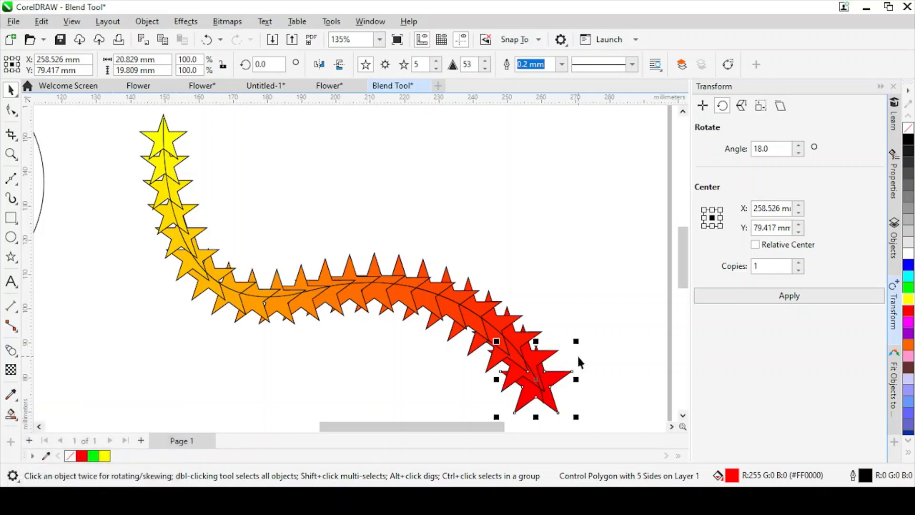
key("shift")
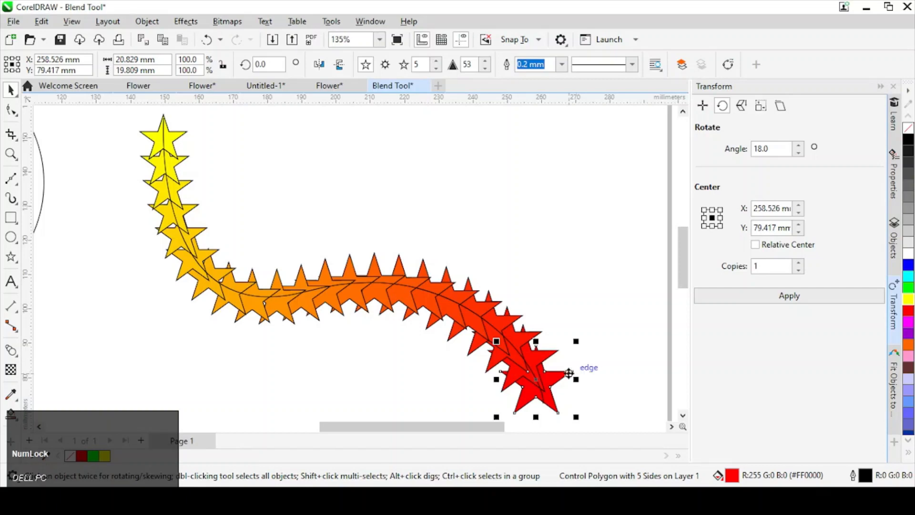
right_click(555, 381)
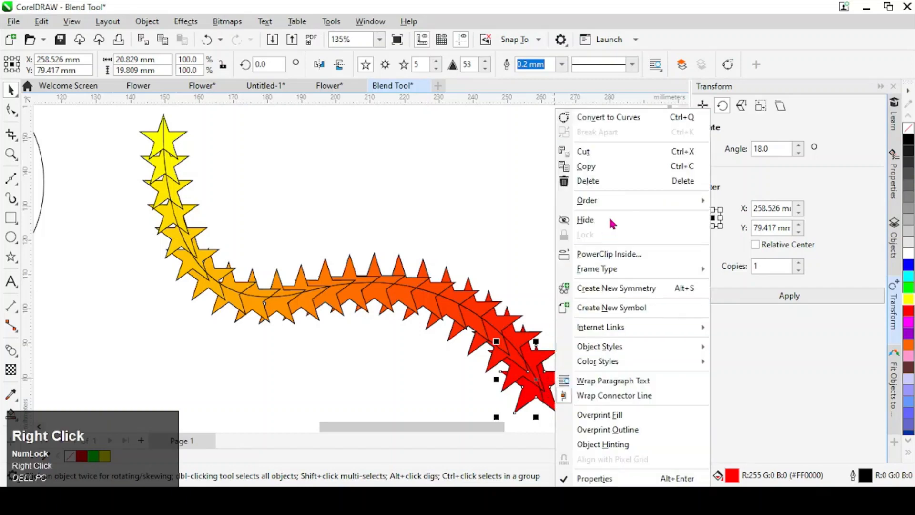
left_click(626, 202)
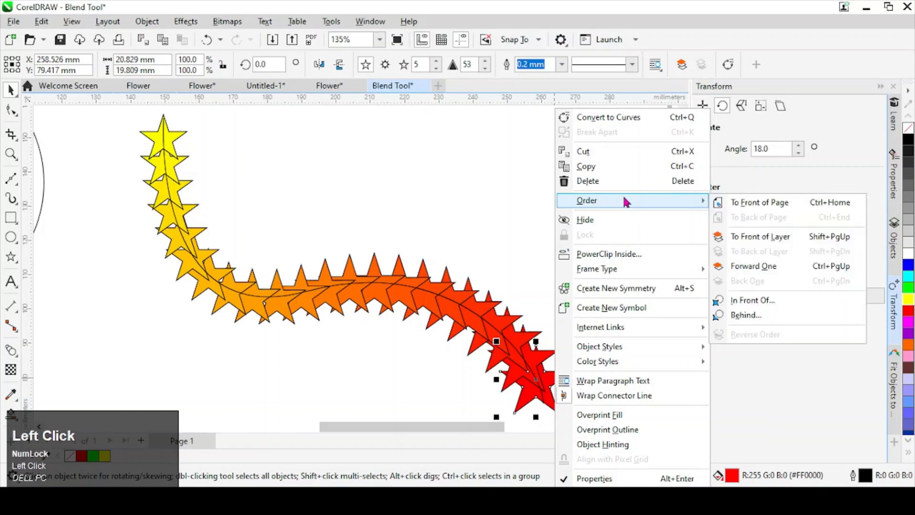
left_click(762, 238)
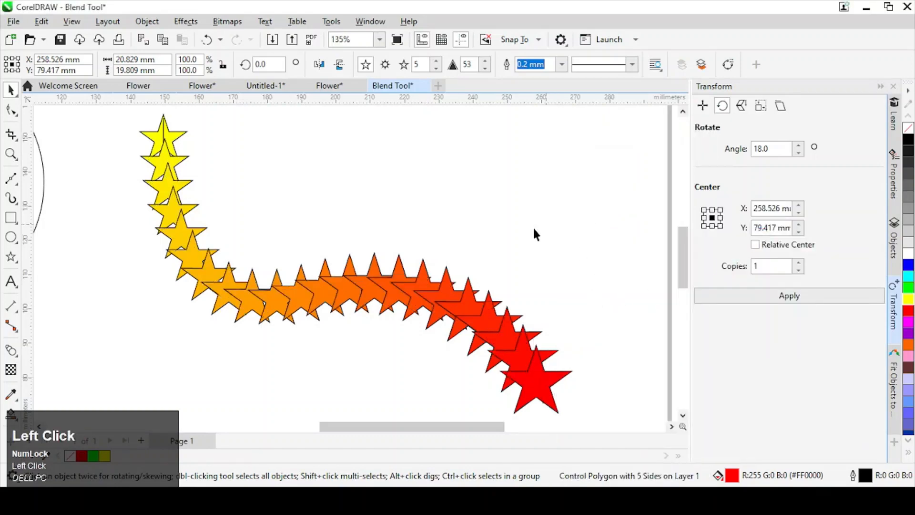
Scale the yellow end star of the curved blend down about its center to about 6.8 mm wide.
left_click(296, 188)
left_click(180, 139)
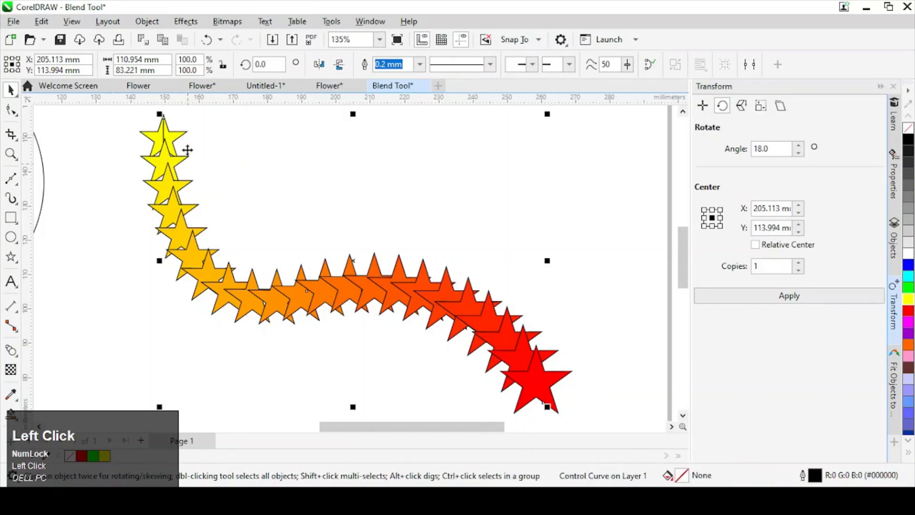
left_click(190, 130)
left_click(178, 142)
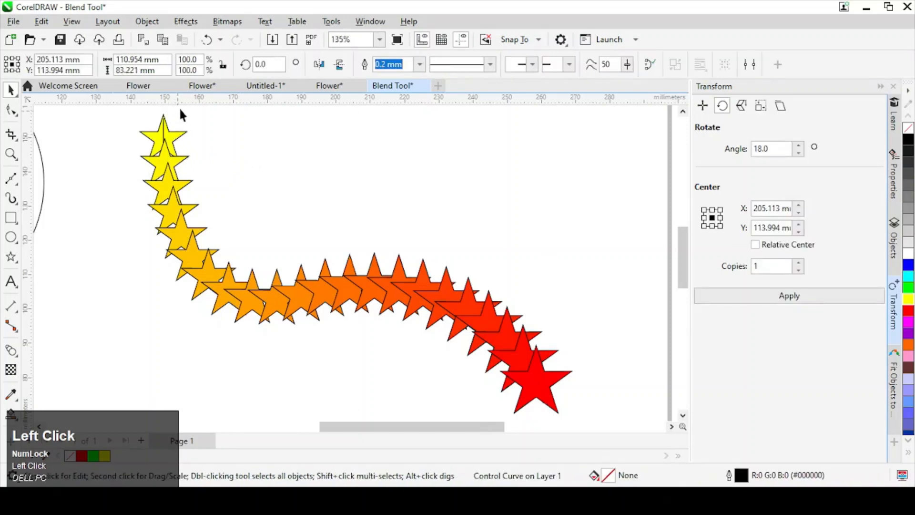
scroll(178, 109, "up", 1)
left_click_drag(121, 111, 289, 220)
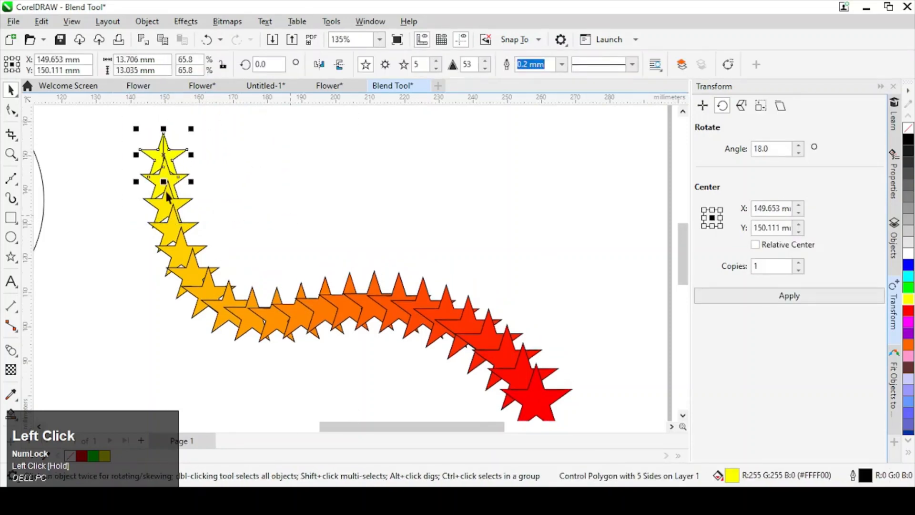
left_click_drag(190, 176, 183, 170)
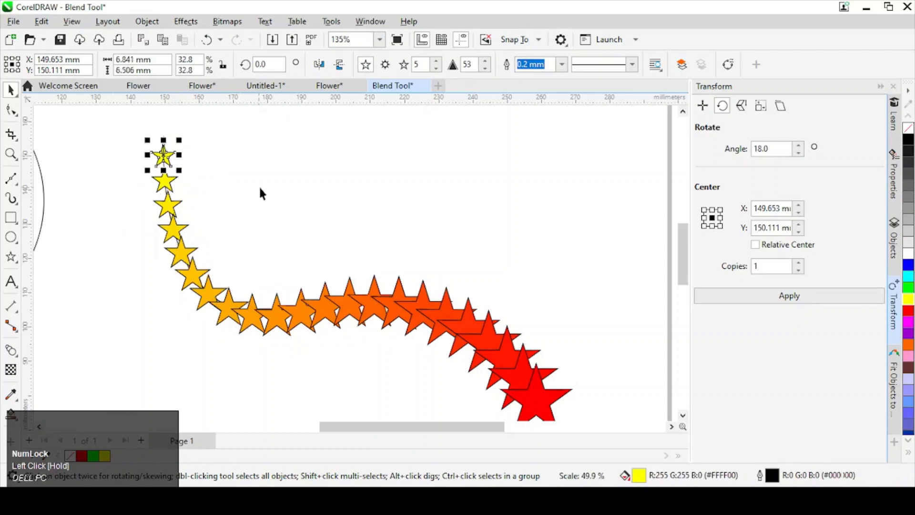
left_click(288, 197)
key("F3")
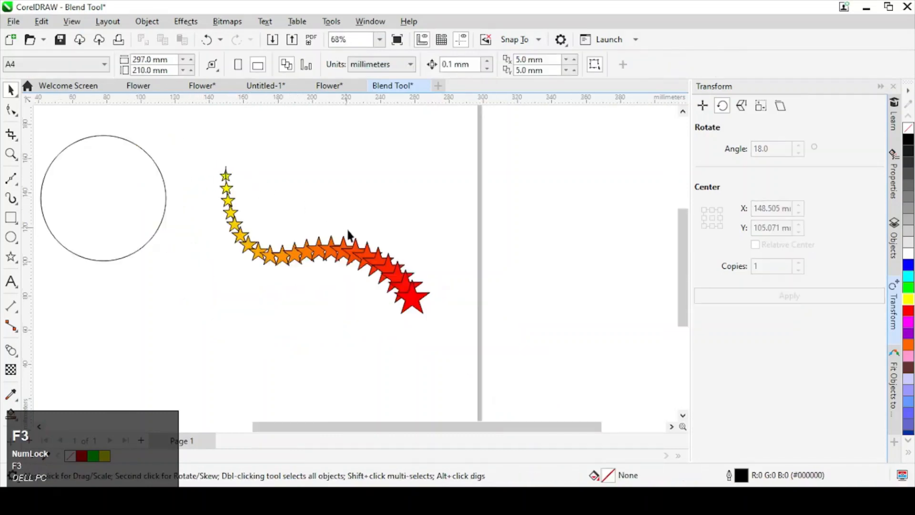
Move the red end star of the blend slightly along the curve to about X 258.6 mm, Y 79.2 mm.
left_click(415, 302)
mouse_move(417, 298)
left_mouse_down()
mouse_move(411, 264)
mouse_move(384, 246)
mouse_move(379, 261)
mouse_move(307, 240)
mouse_move(261, 241)
mouse_move(380, 271)
mouse_move(405, 299)
left_mouse_up()
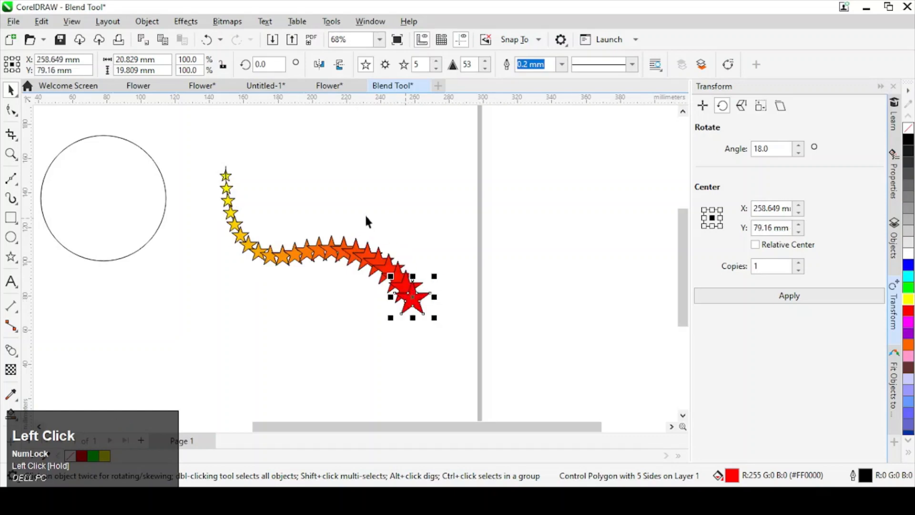
left_click(363, 212)
left_click(331, 250)
key("space")
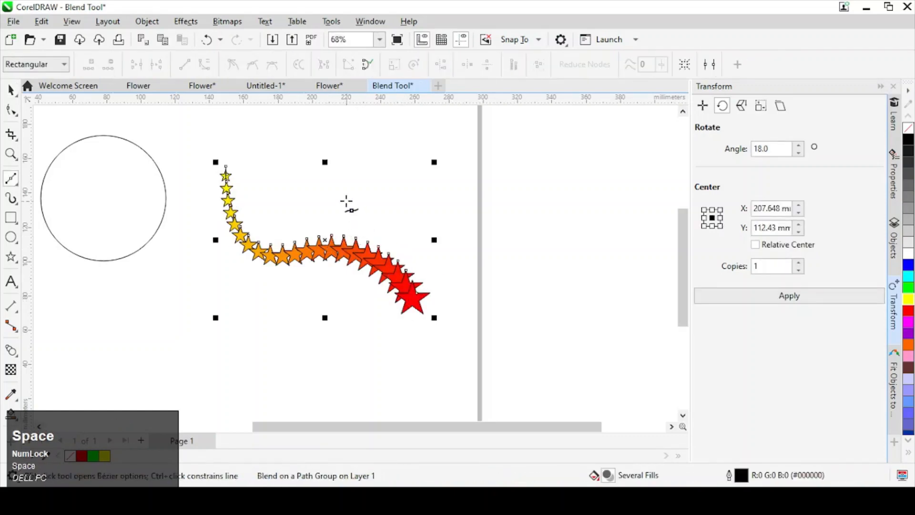
key("space")
left_click(336, 200)
left_click_drag(285, 317, 309, 284)
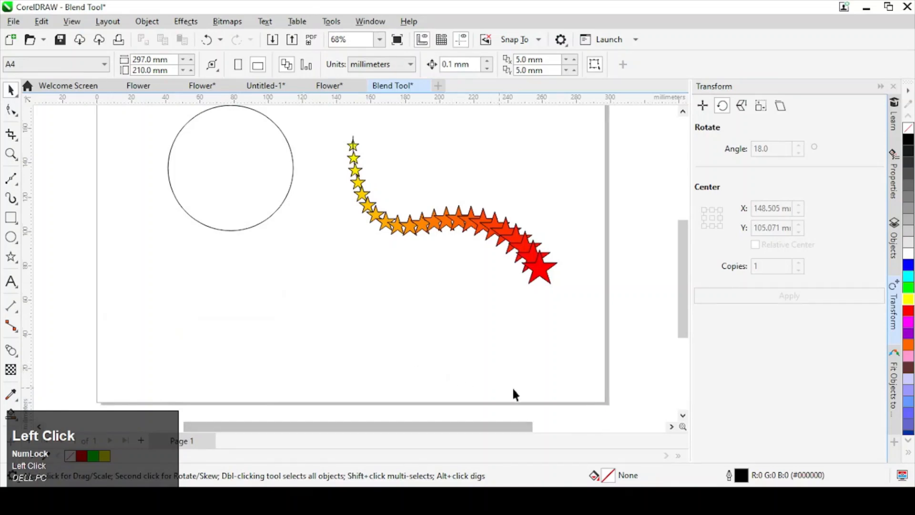
key("alt+Tab")
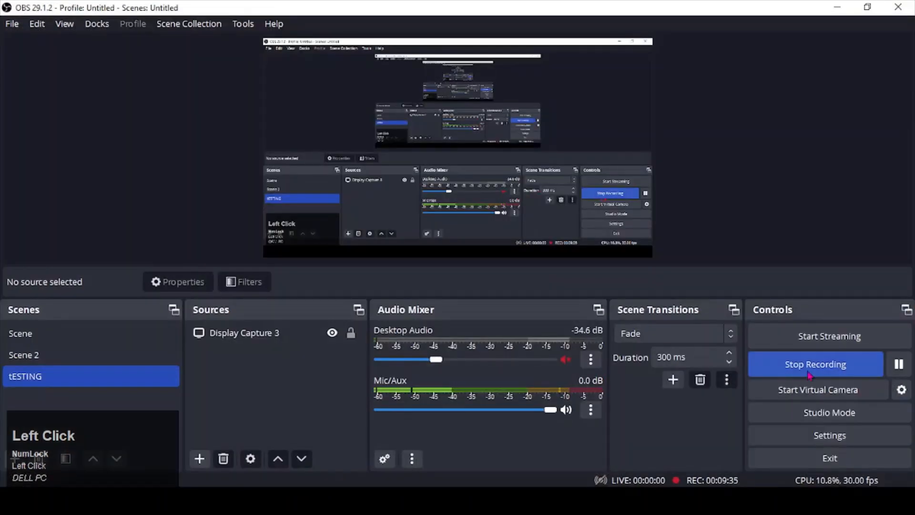